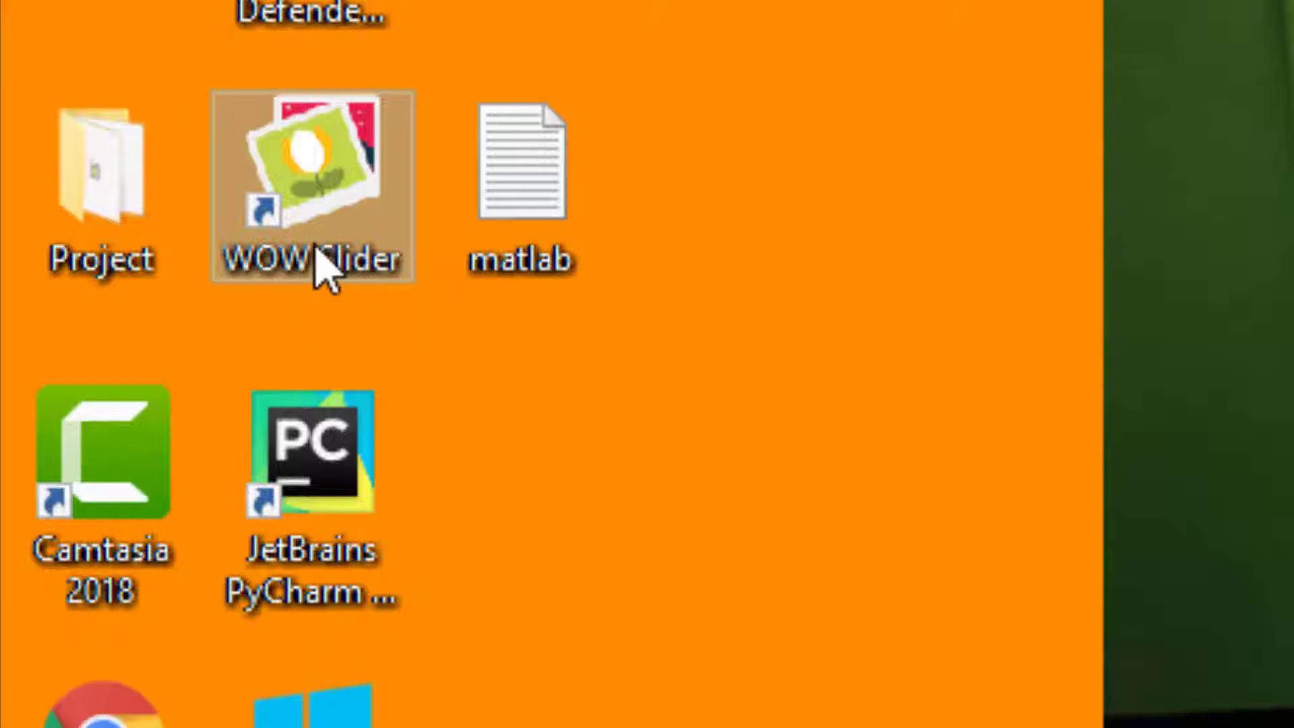
Launch WOW Slider and open the file picker for adding images to the new slider.
double_click(317, 256)
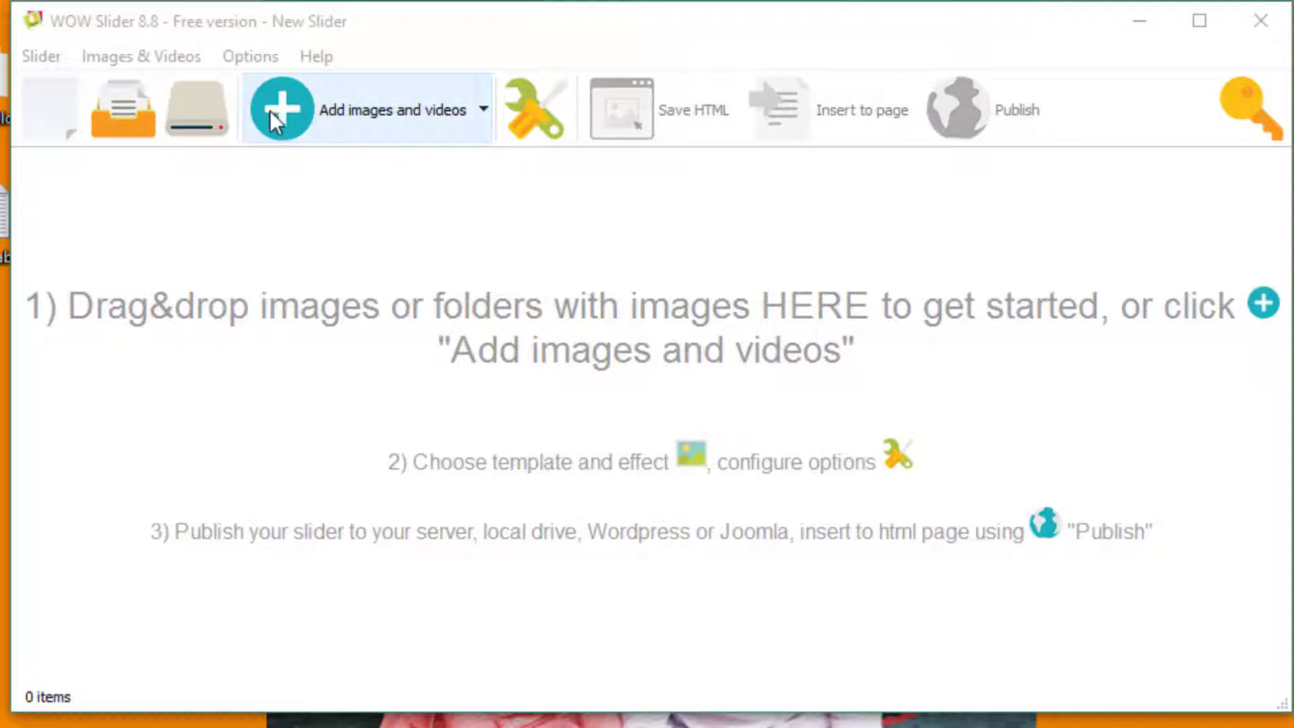
left_click(483, 109)
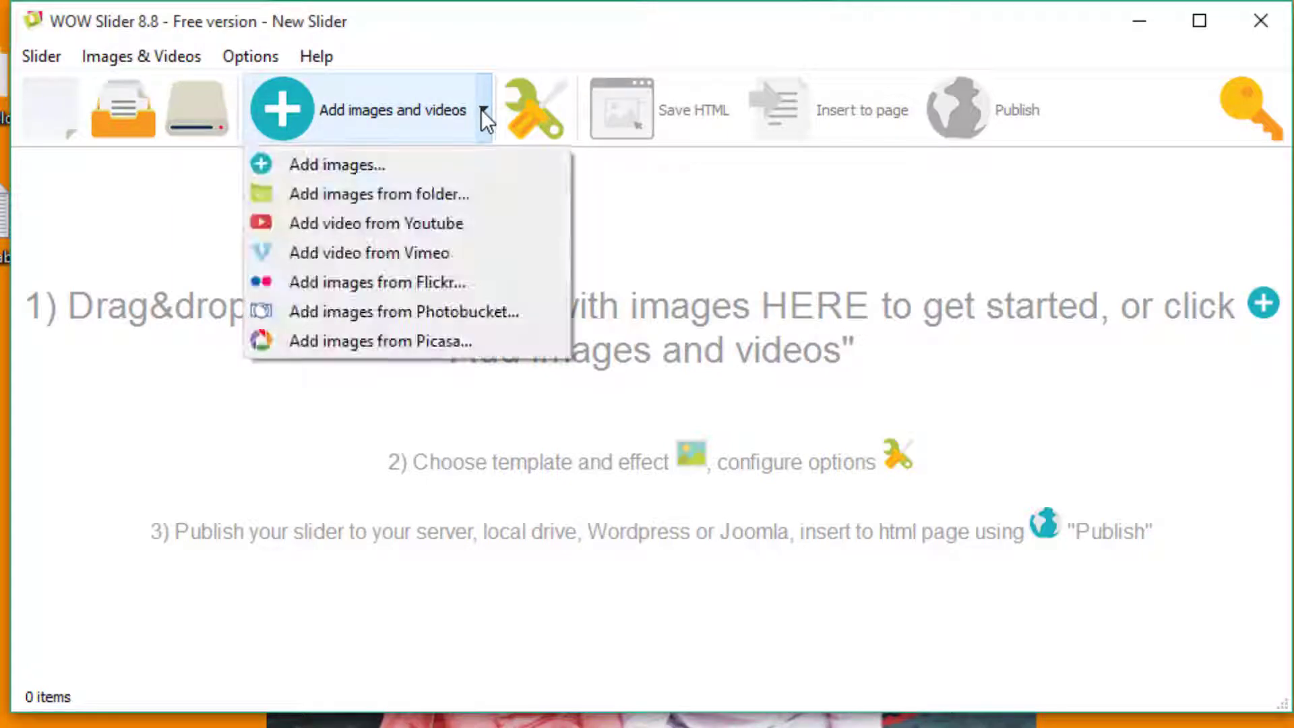
left_click(308, 165)
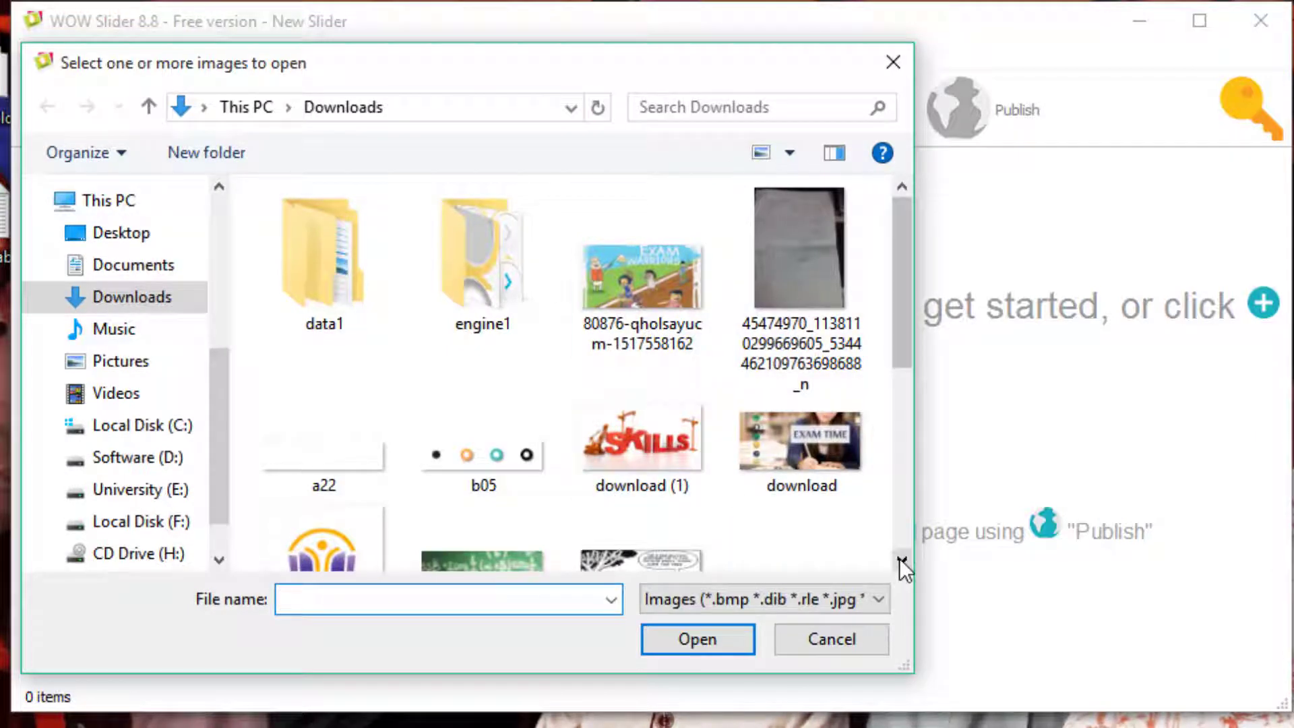
left_click(660, 320)
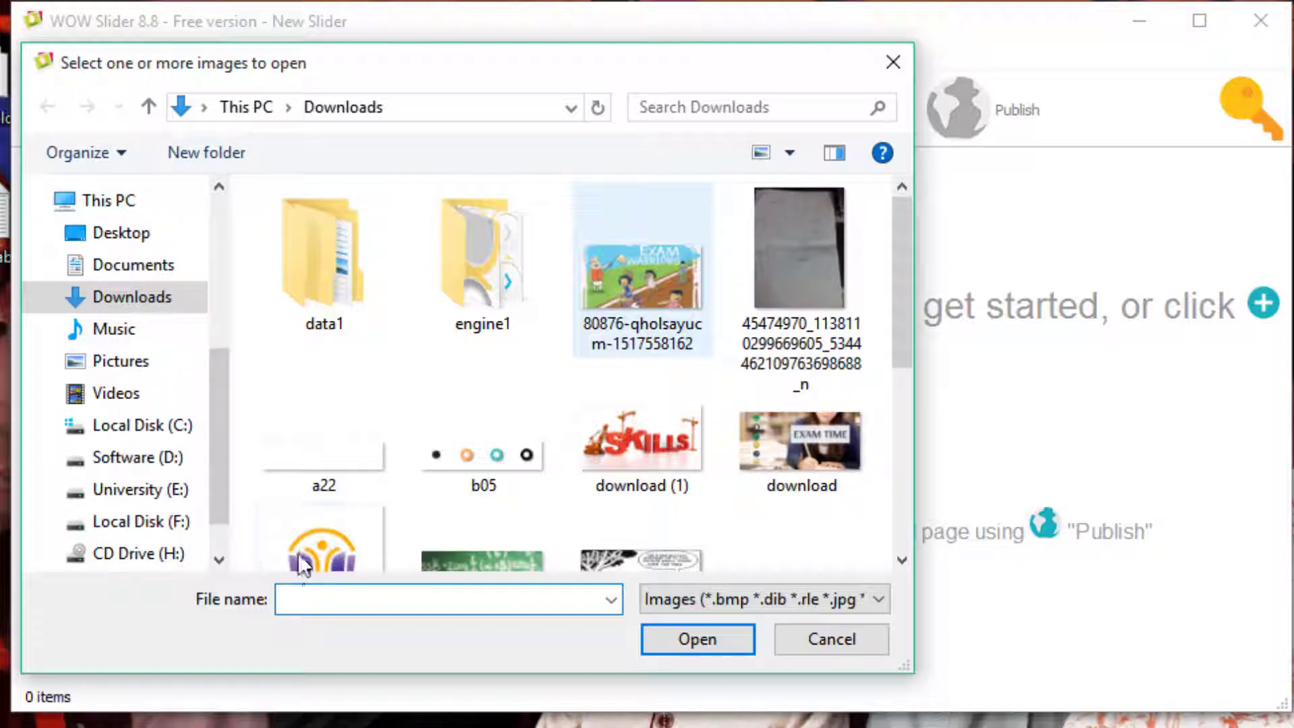
left_click(331, 550, "ctrl")
left_click(480, 507, "ctrl")
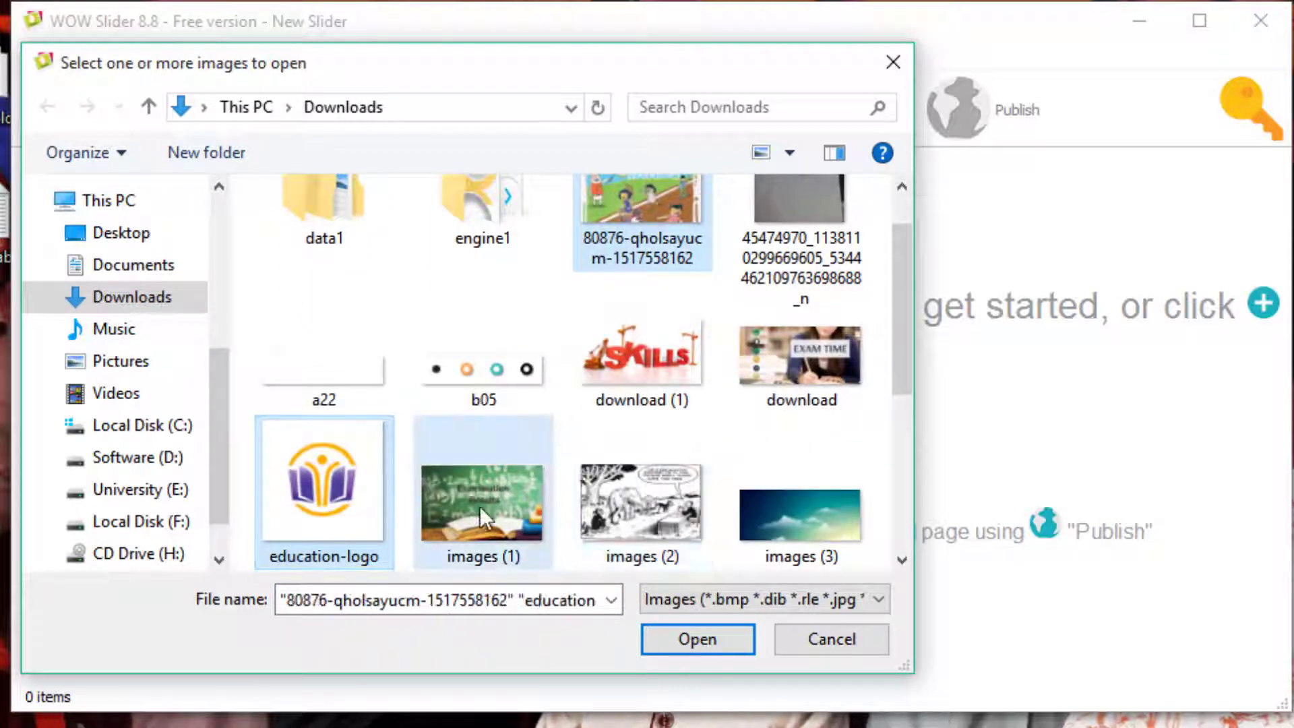
left_click(635, 515, "ctrl")
left_click(648, 367, "ctrl")
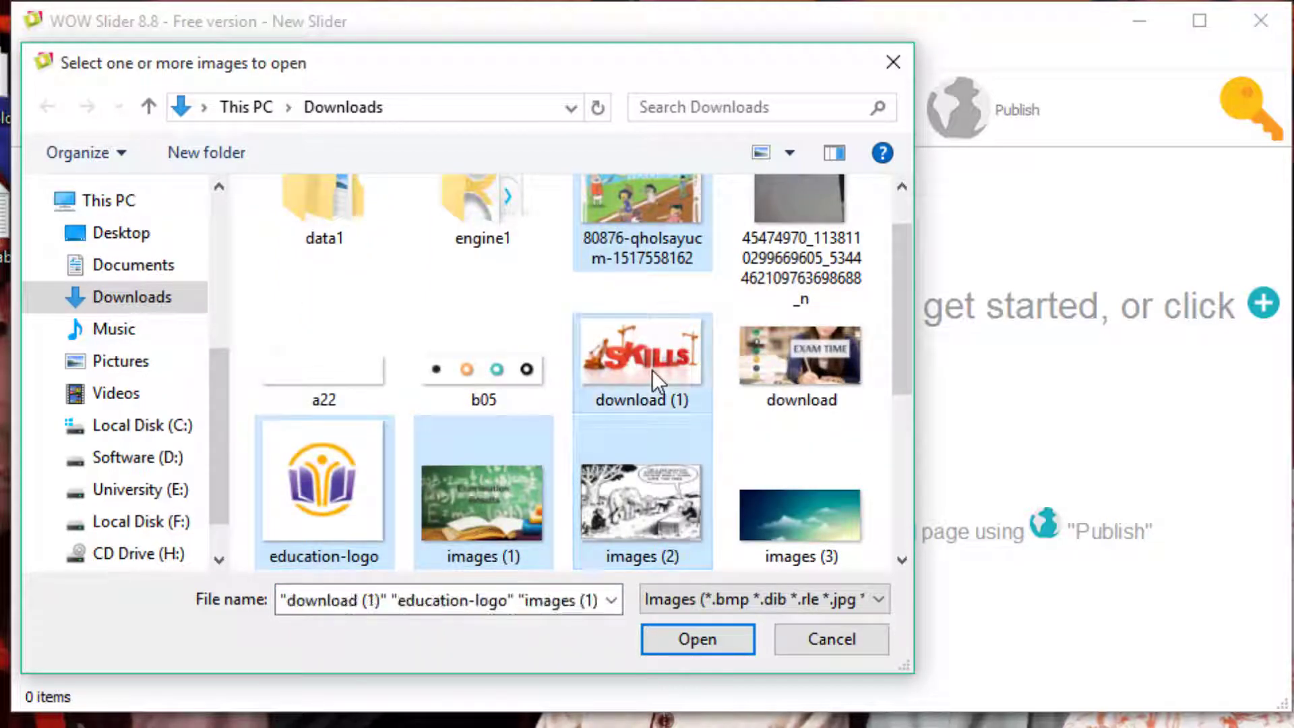
left_click(795, 384, "ctrl")
left_click(796, 528, "ctrl")
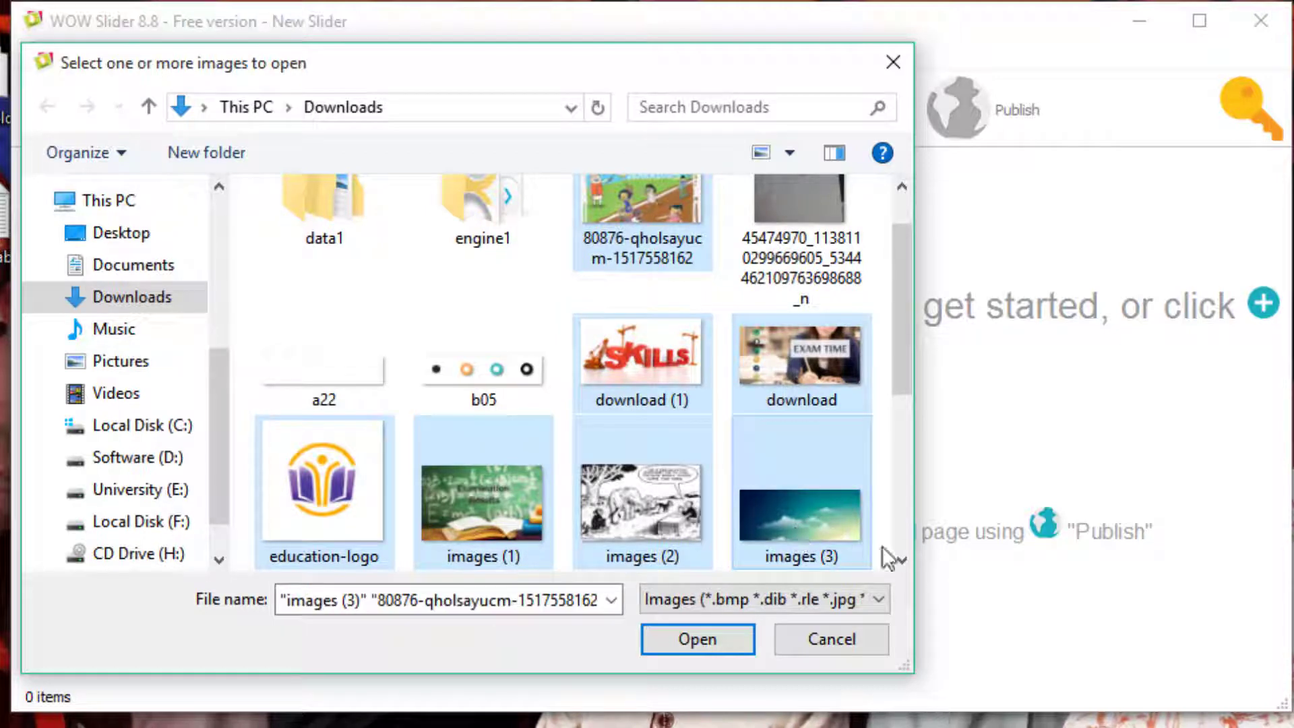
Add images (4), images, Online_exam-software_assessments_education, pTqKbLMac and stressedoutstudents to the selection and import all selected images.
left_click(901, 557)
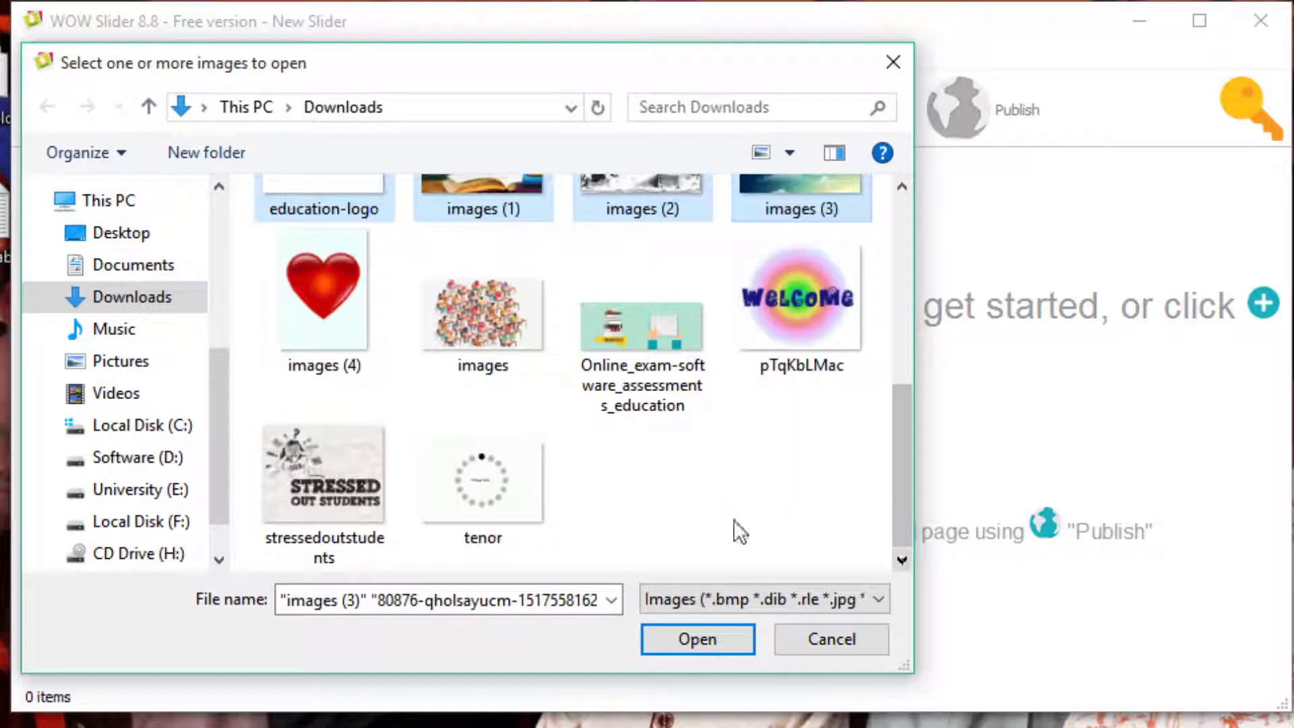
left_click(334, 326, "ctrl")
left_click(469, 325, "ctrl")
left_click(612, 355, "ctrl")
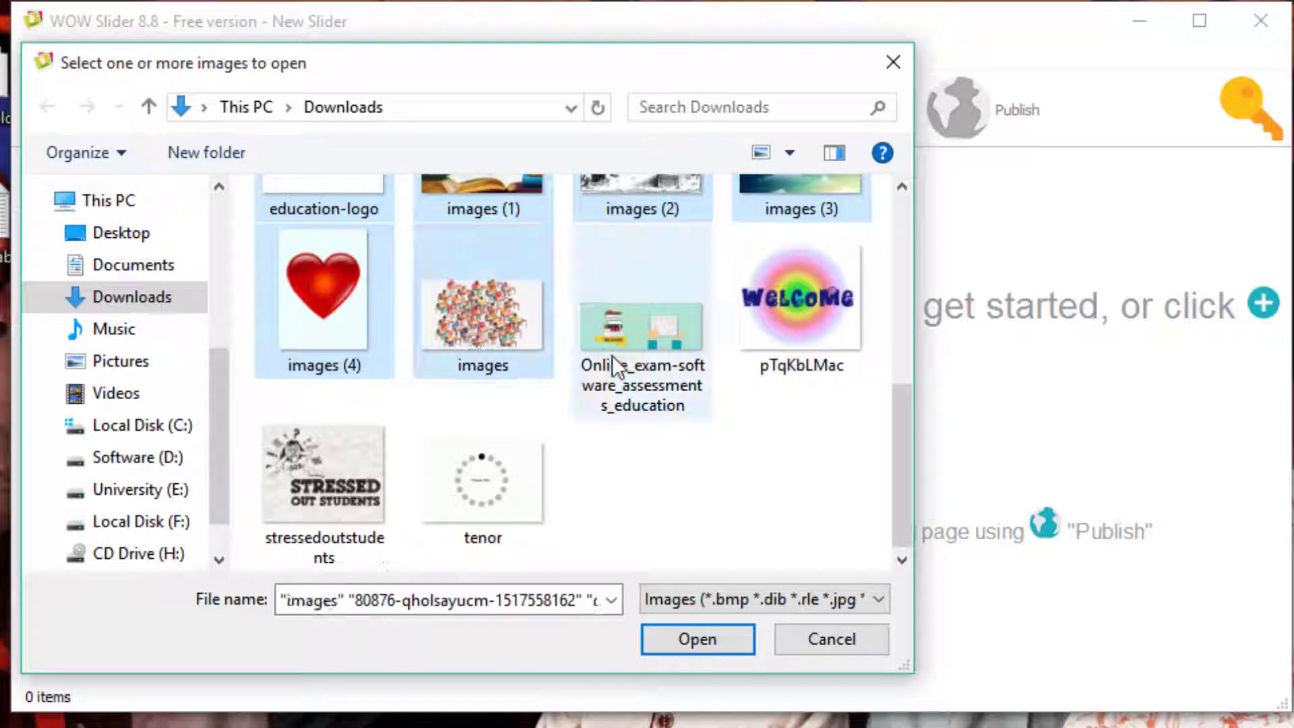
left_click(801, 341, "ctrl")
left_click(312, 477, "ctrl")
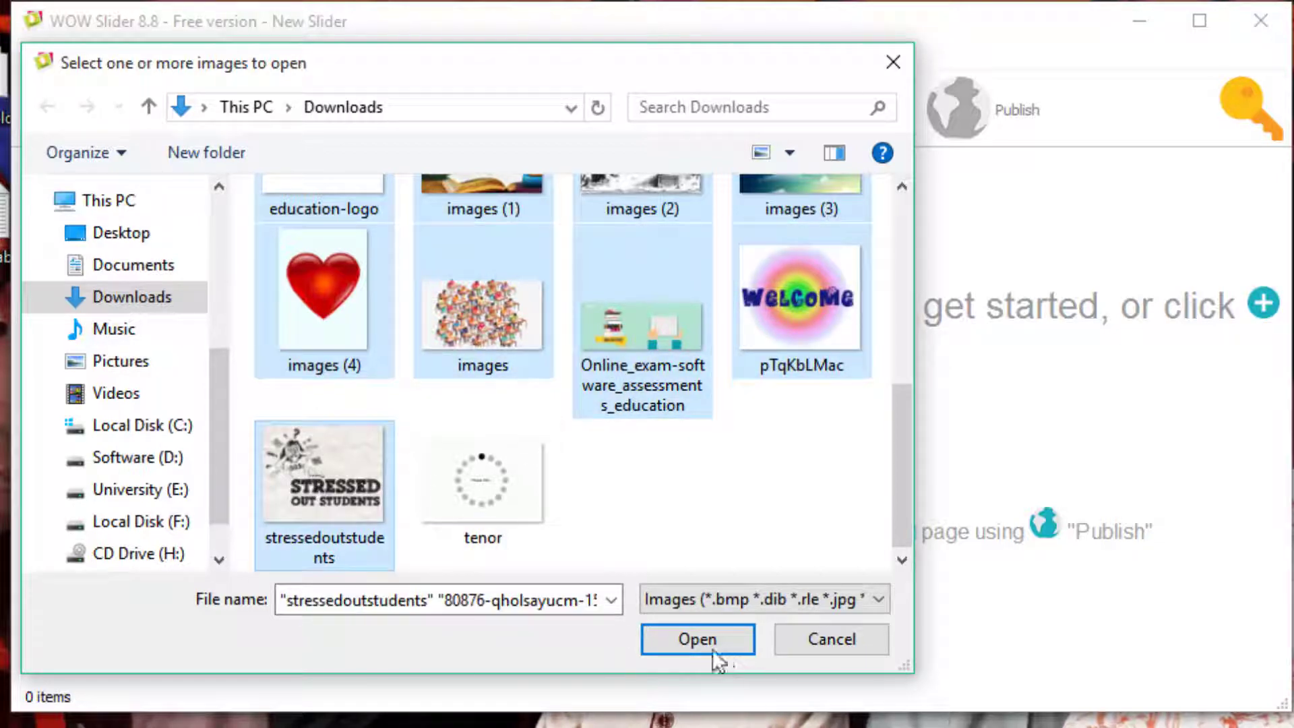
left_click(690, 640)
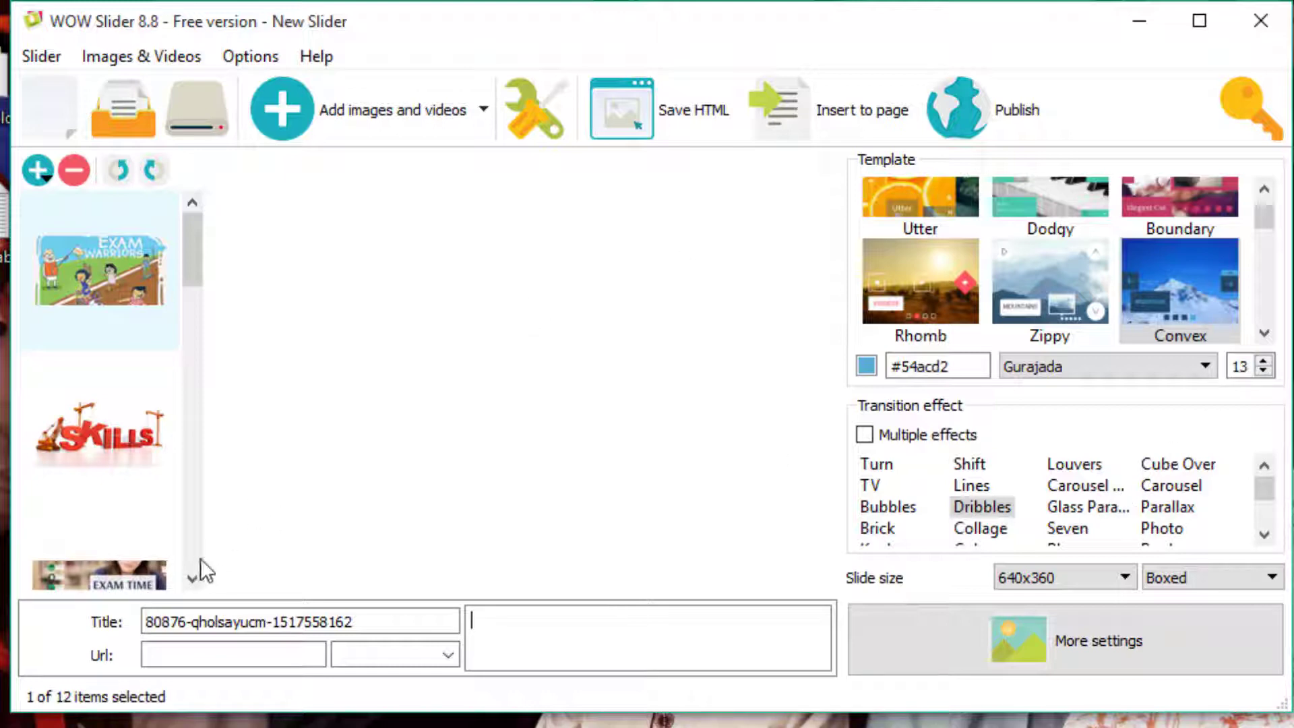
Look through the imported slides and remove the education-logo image from the slider.
left_click(192, 578)
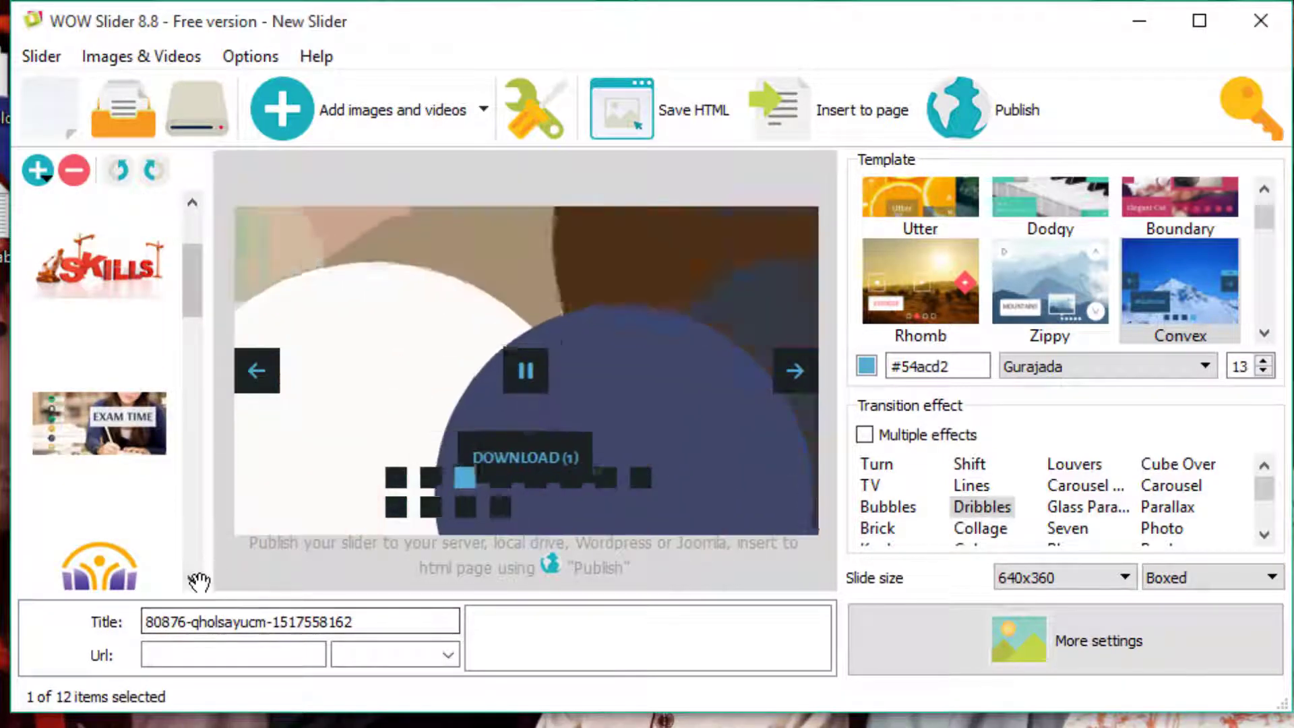
left_click(192, 578)
left_click(192, 579)
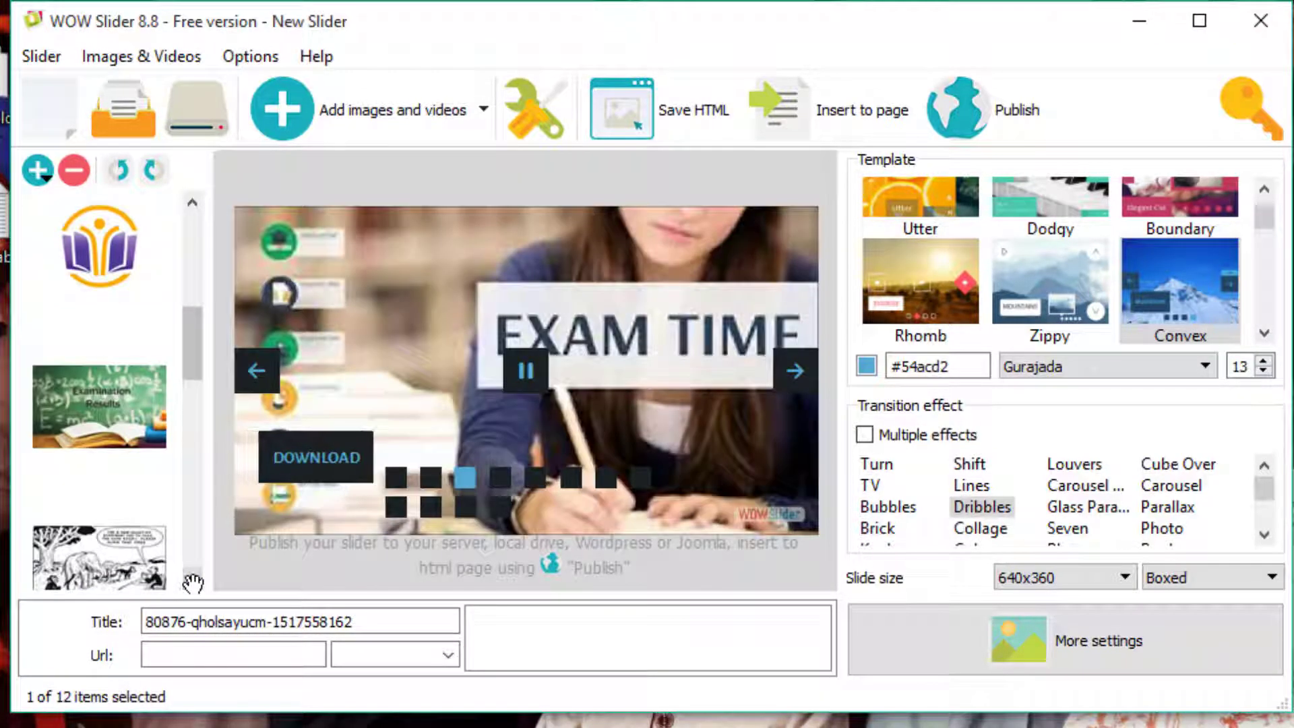
left_click(192, 579)
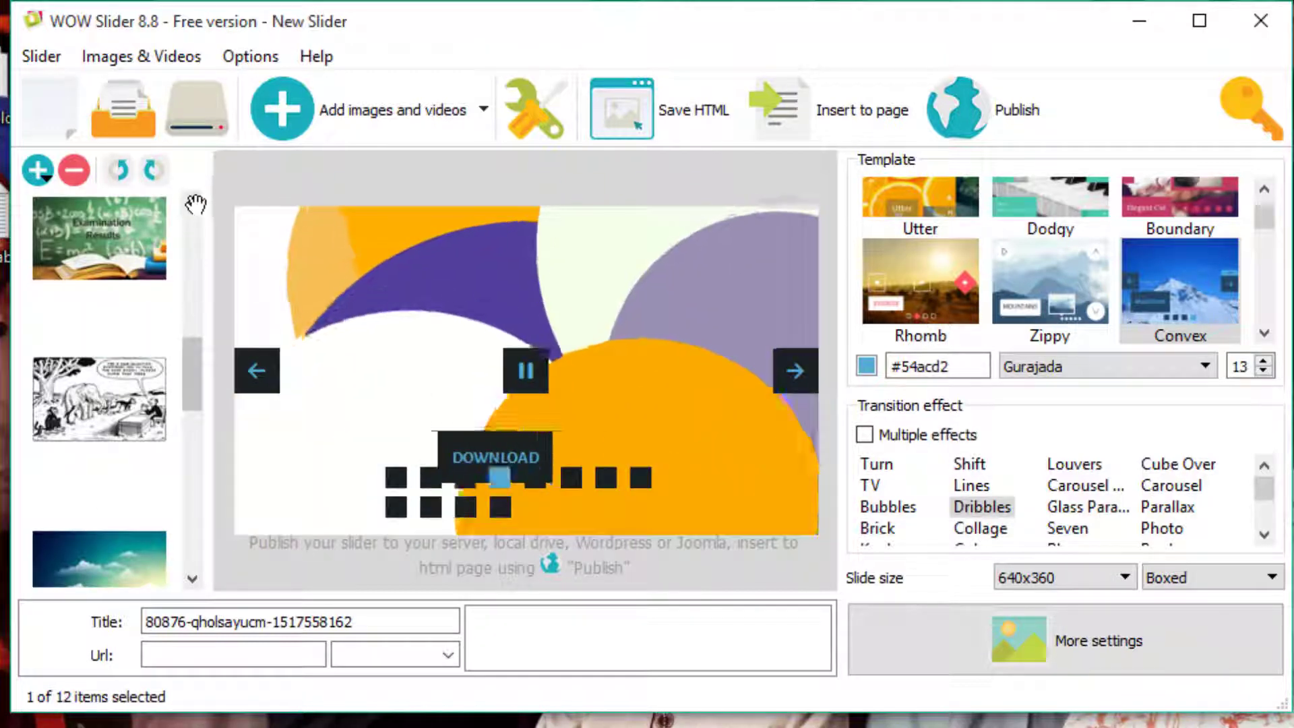
left_click(192, 203)
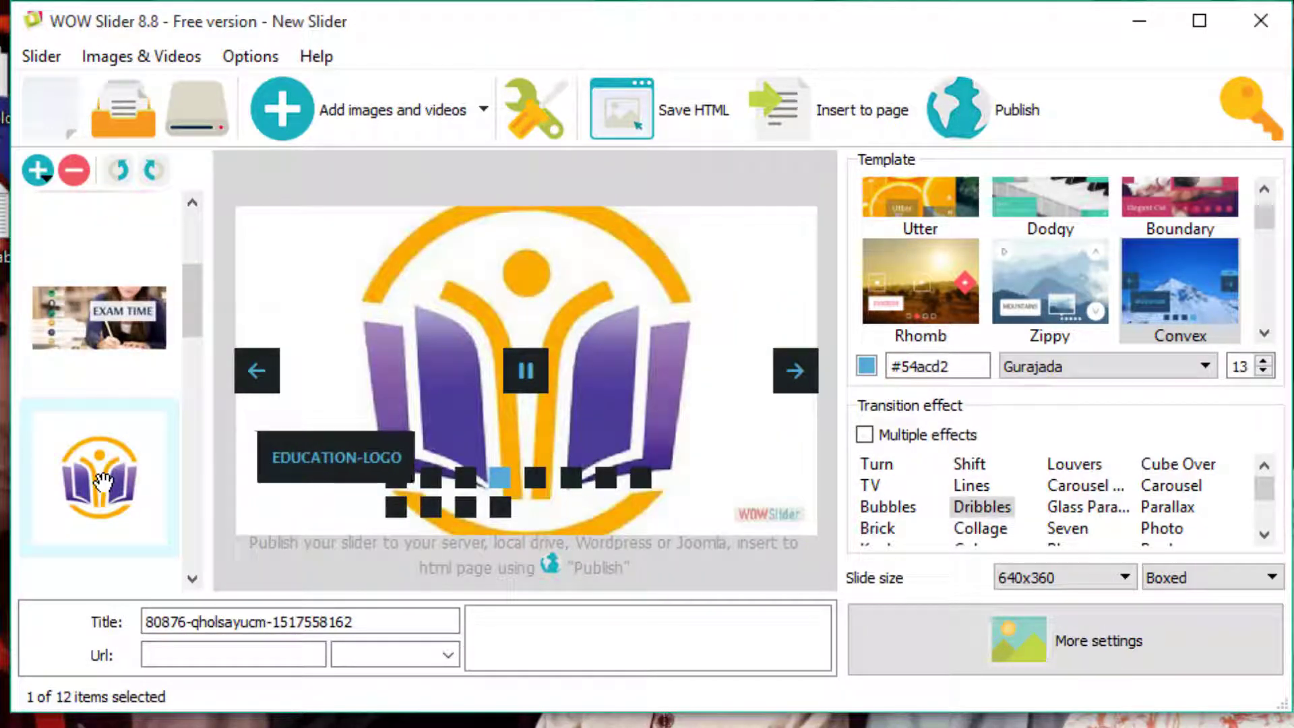
left_click(129, 432)
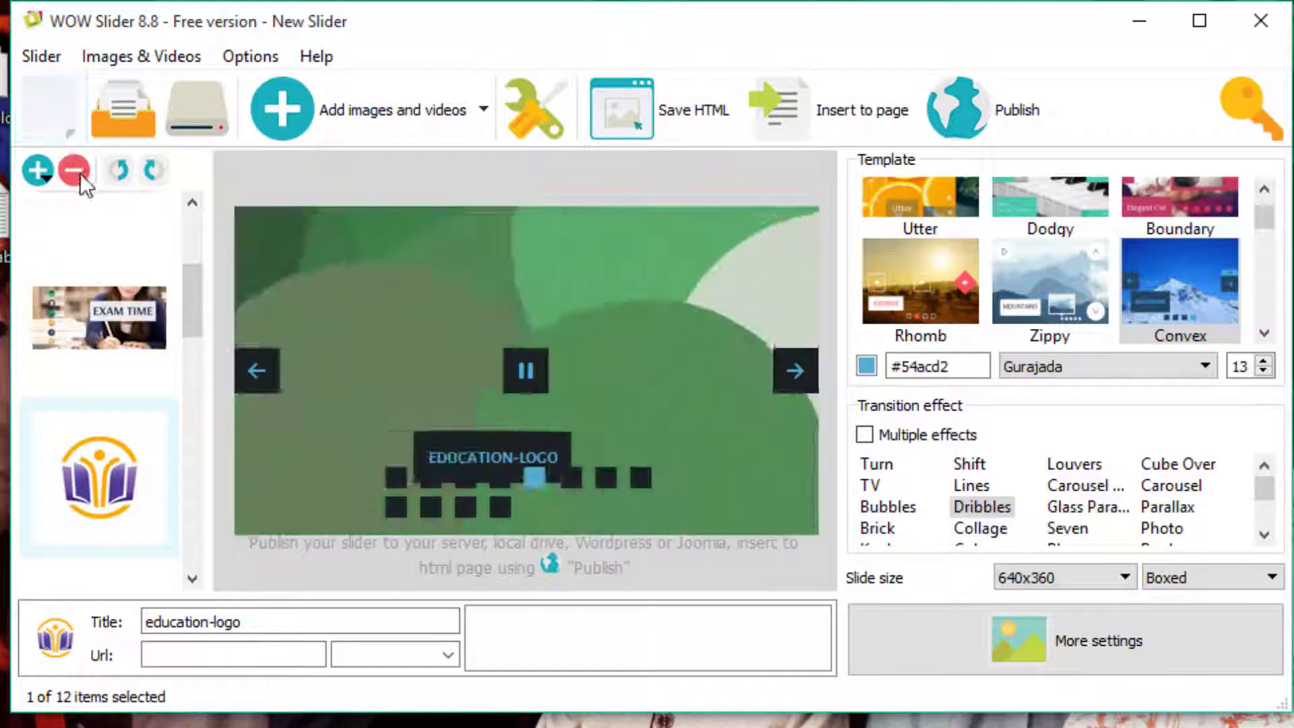
left_click(75, 173)
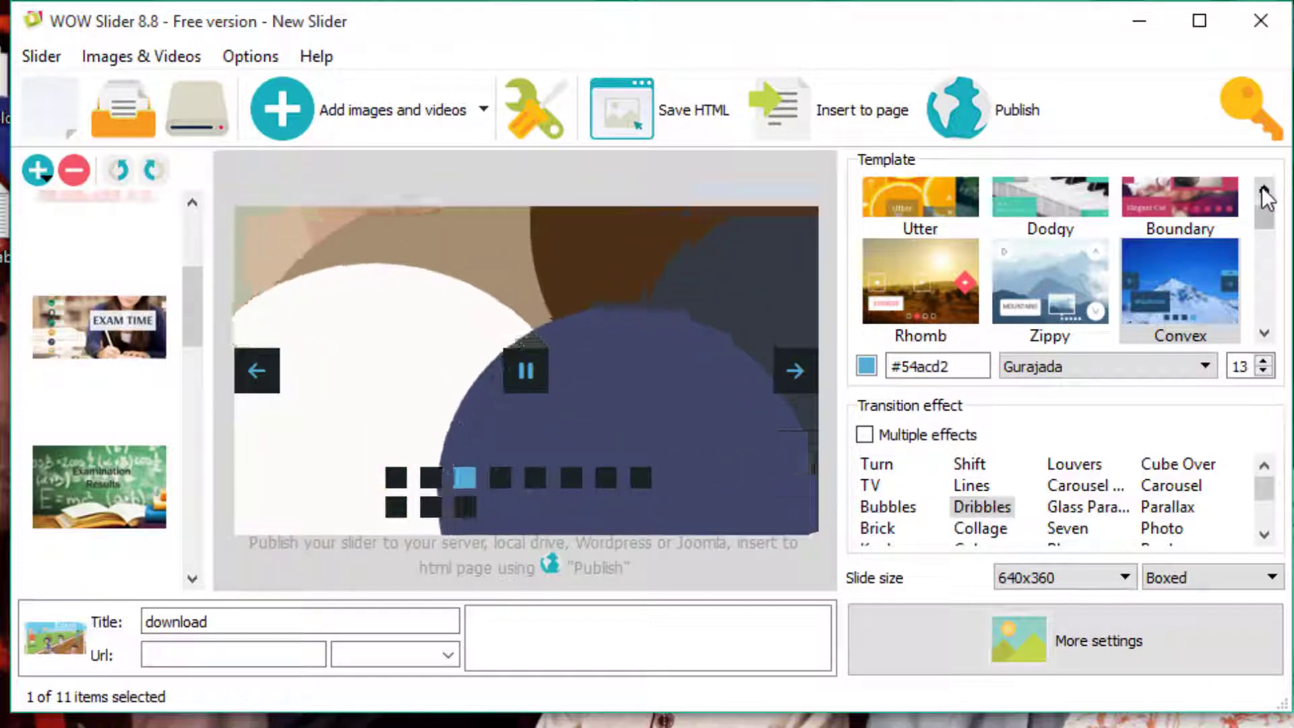
Preview the Epsilon, Angular, Stream, Dodgy and Boundary templates, and apply the Material template to the slider.
left_click(1264, 191)
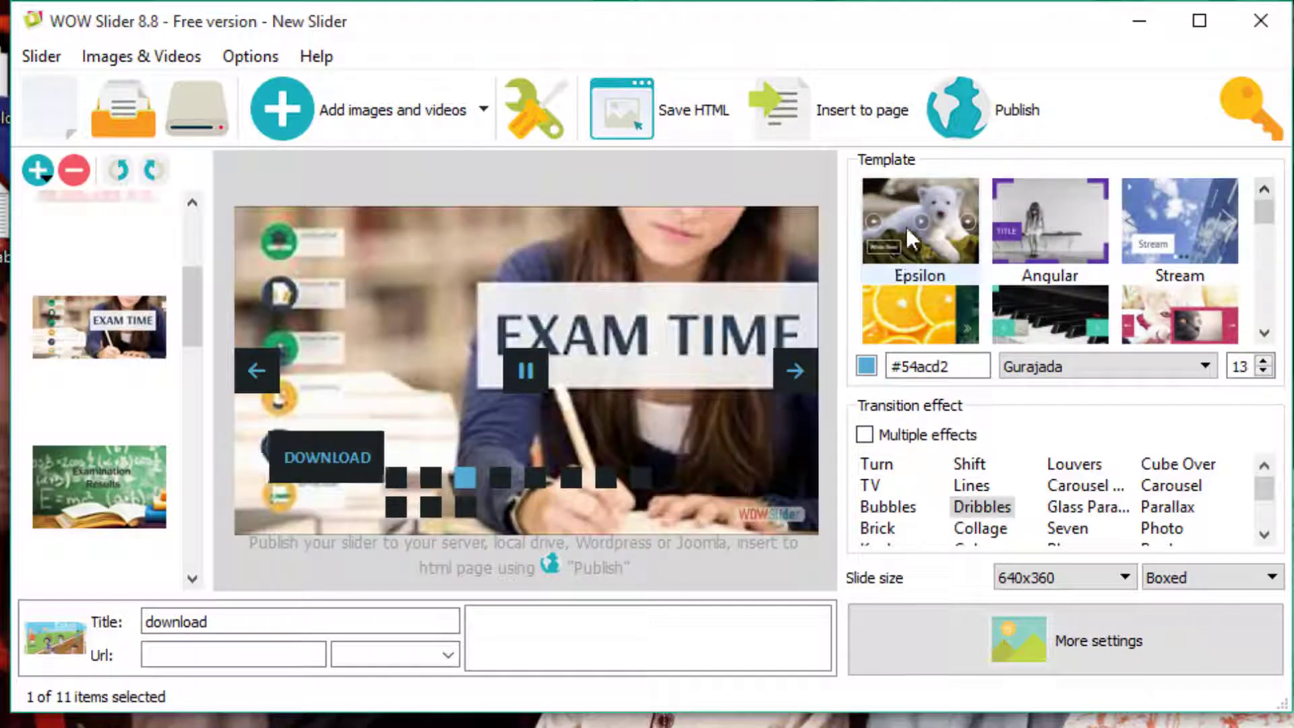
left_click(922, 218)
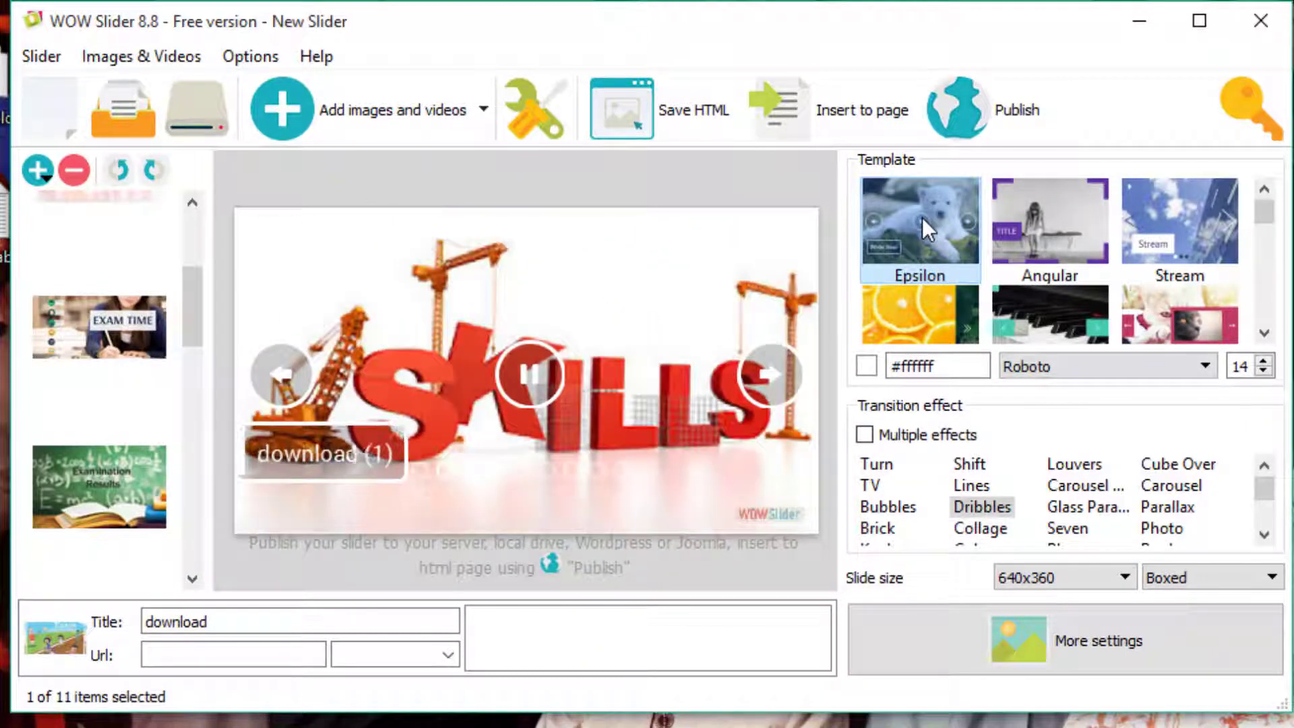
left_click(1044, 228)
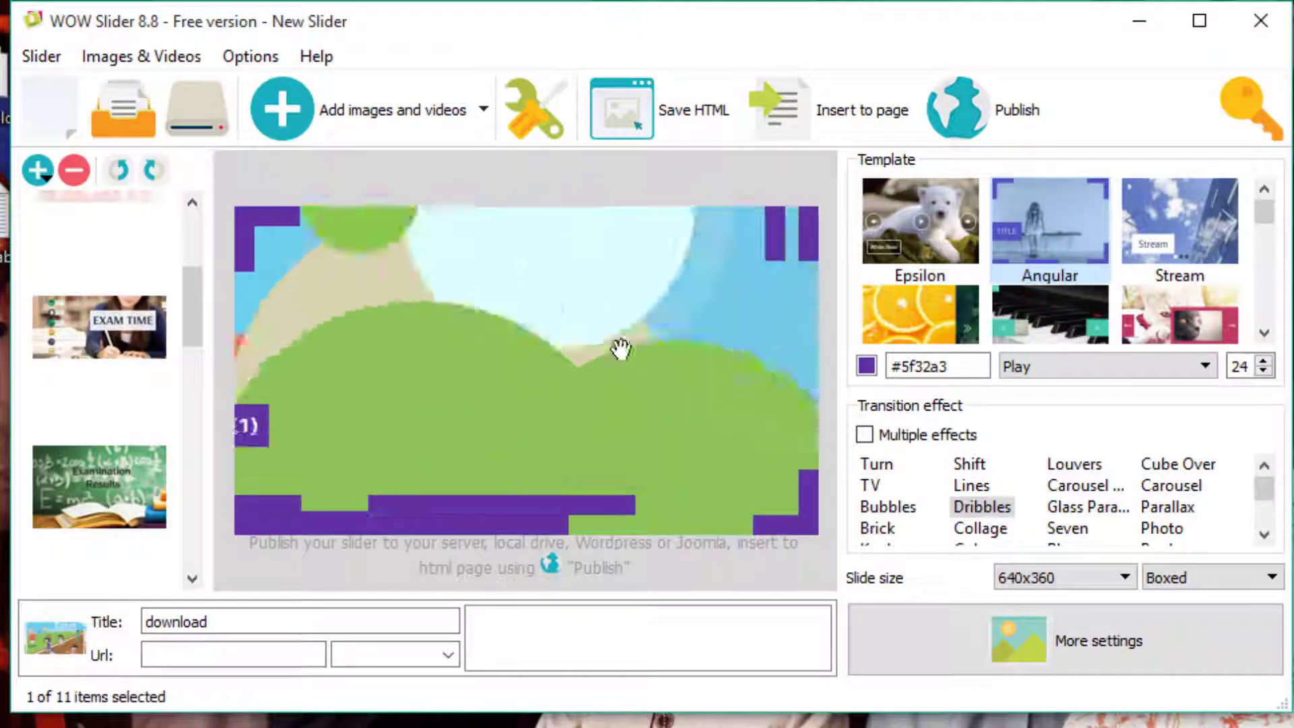
left_click(1171, 230)
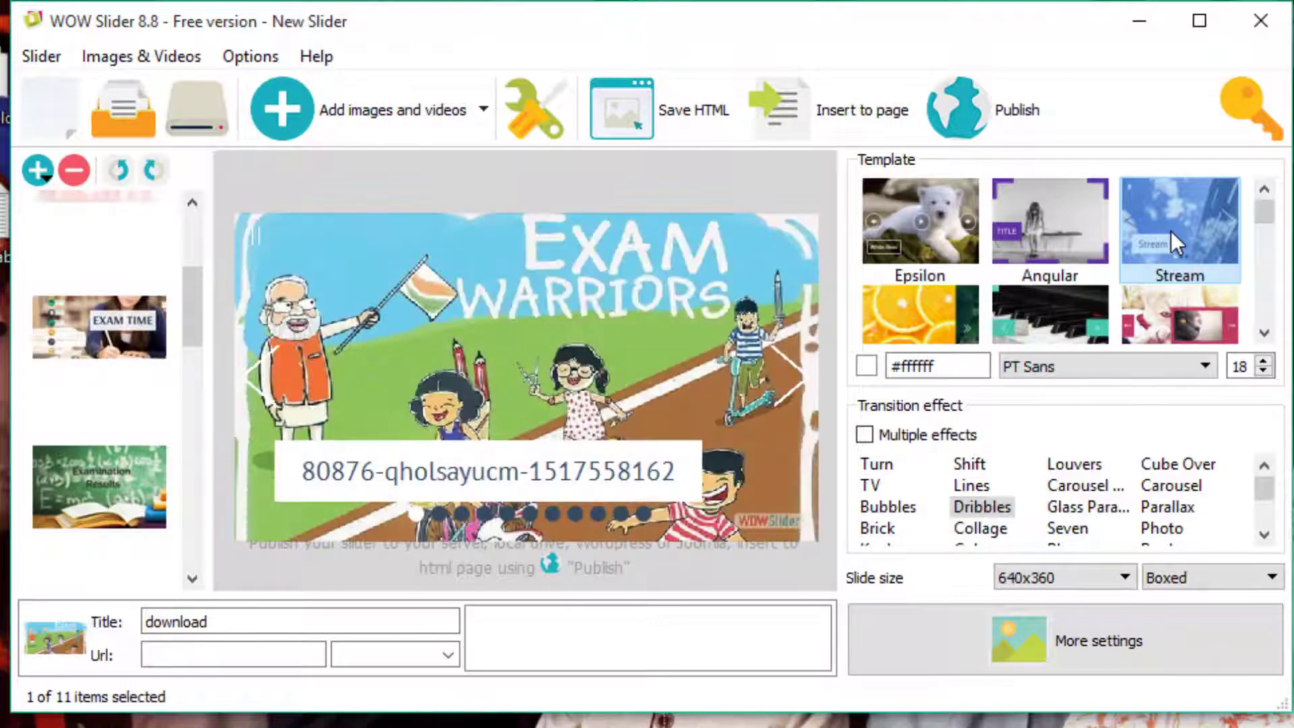
left_click(1043, 326)
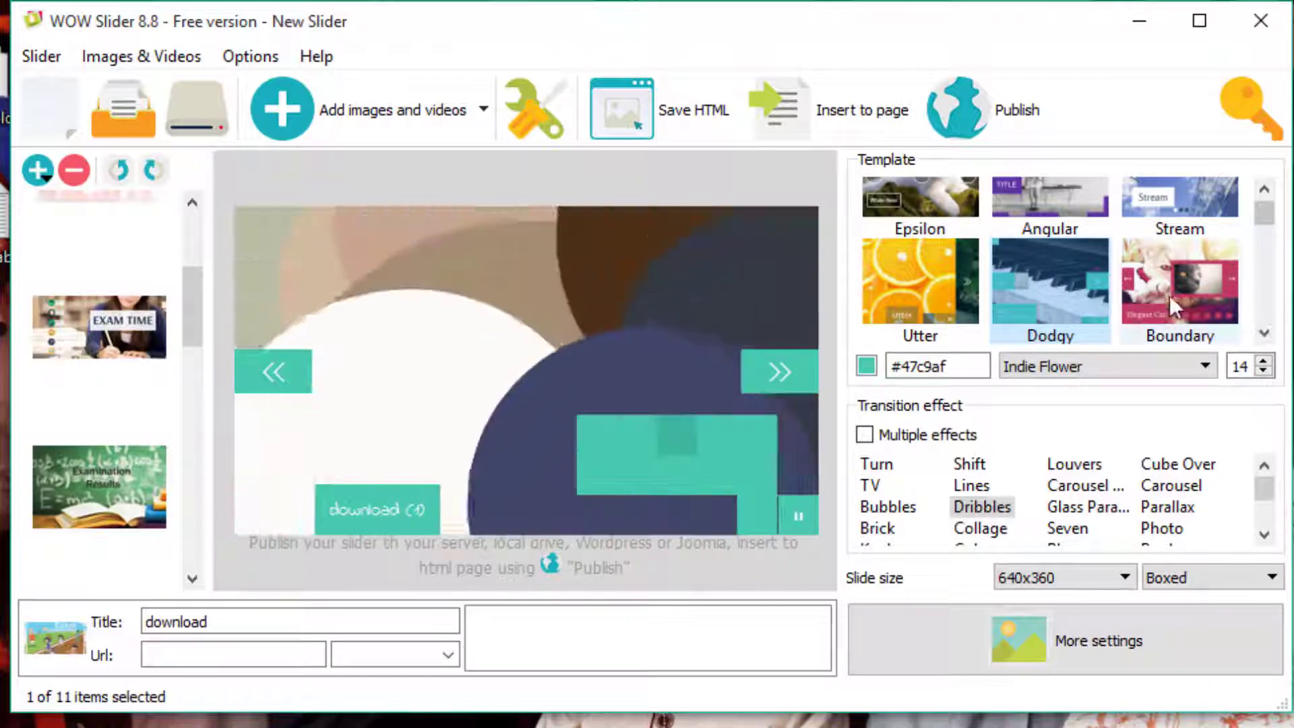
left_click(1188, 300)
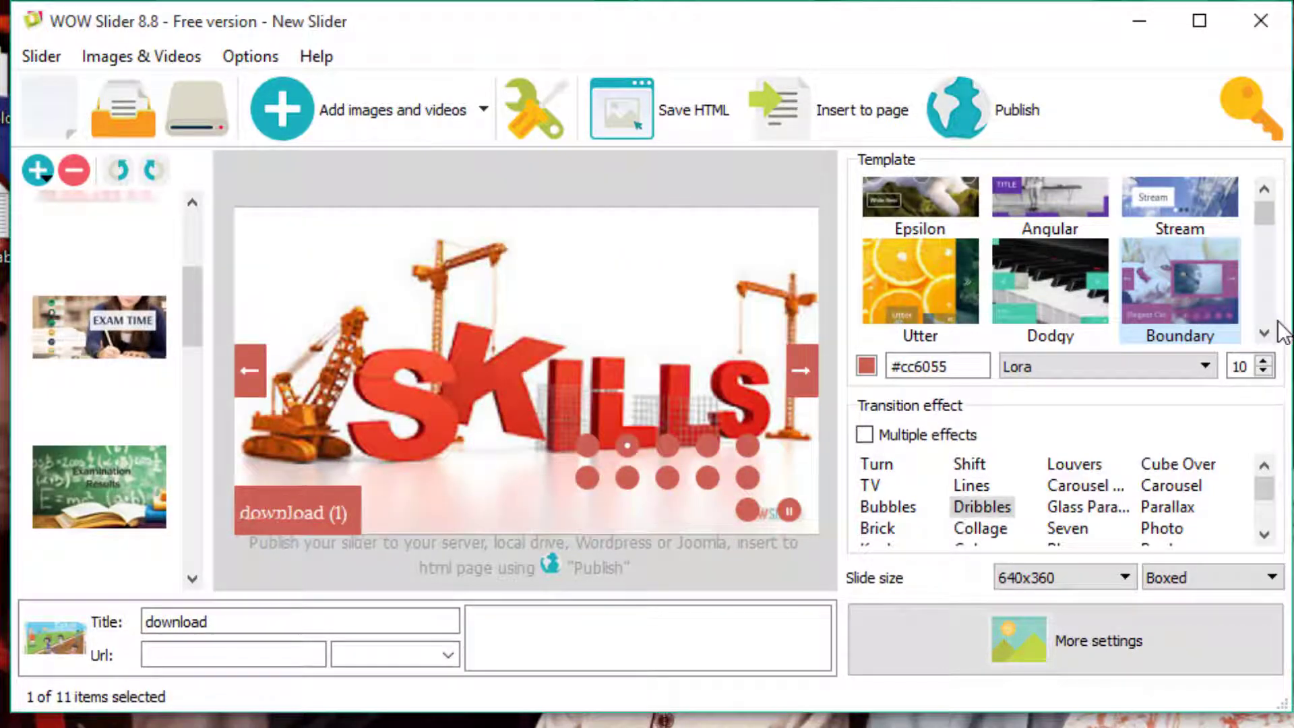
left_click(1265, 333)
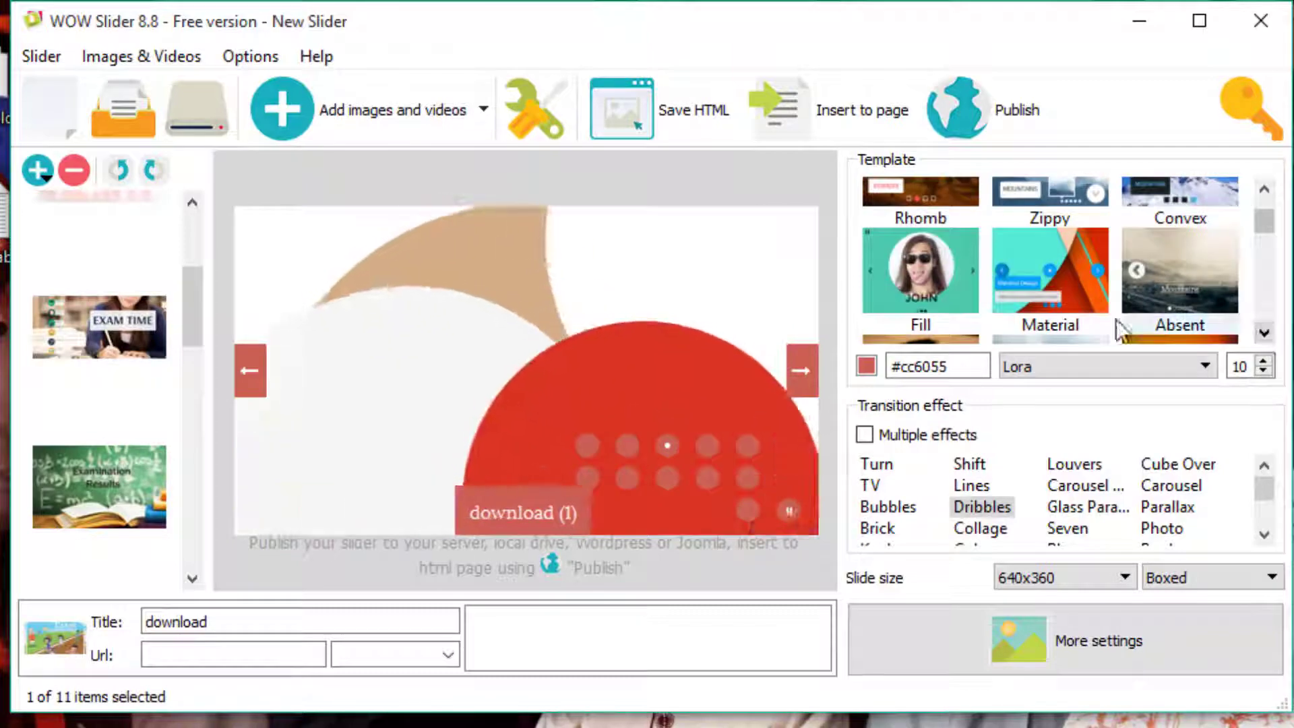
left_click(1051, 292)
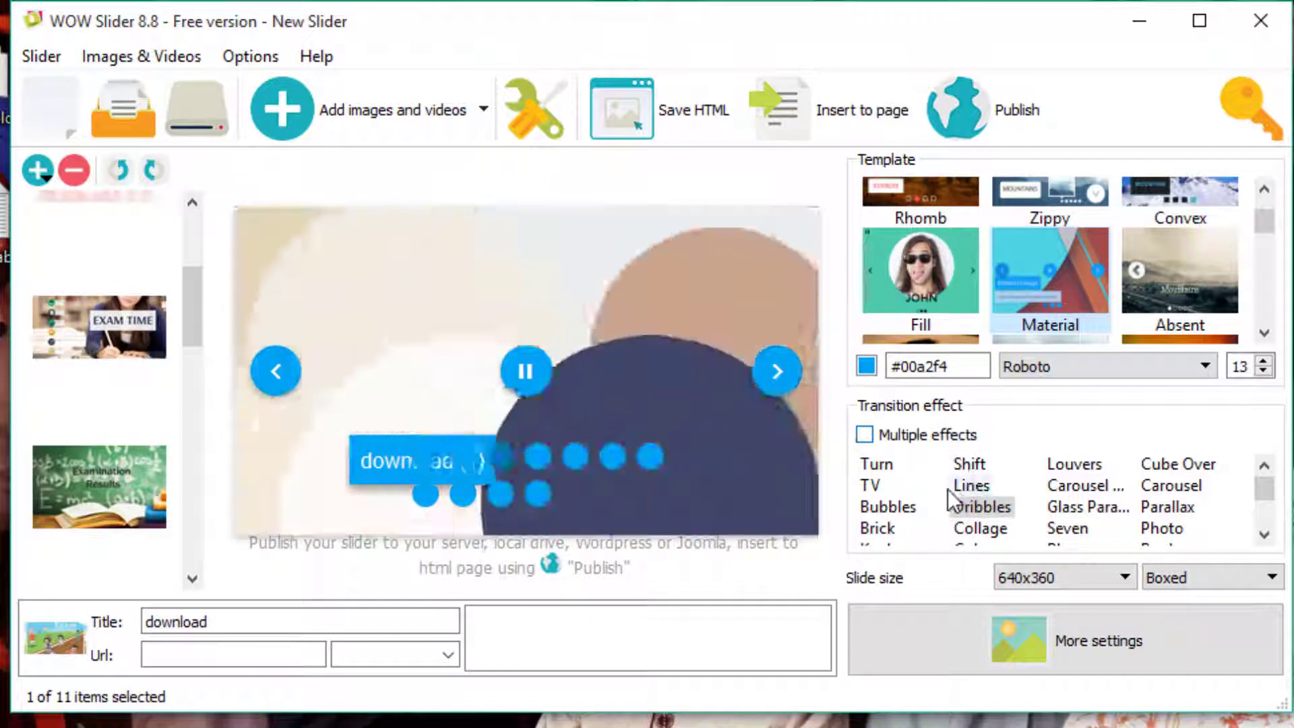
Preview the TV, Dribbles, Glass Parallax and Seven transition effects, and apply the Collage effect.
left_click(871, 481)
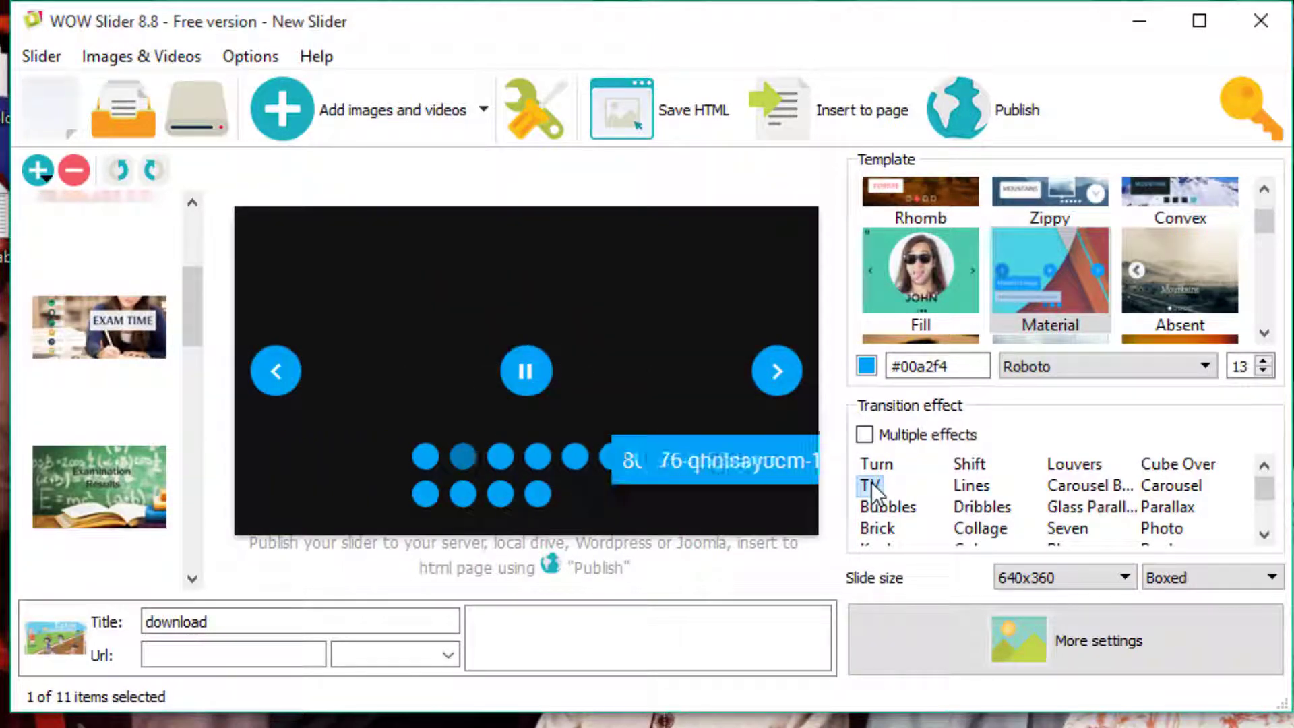
left_click(977, 508)
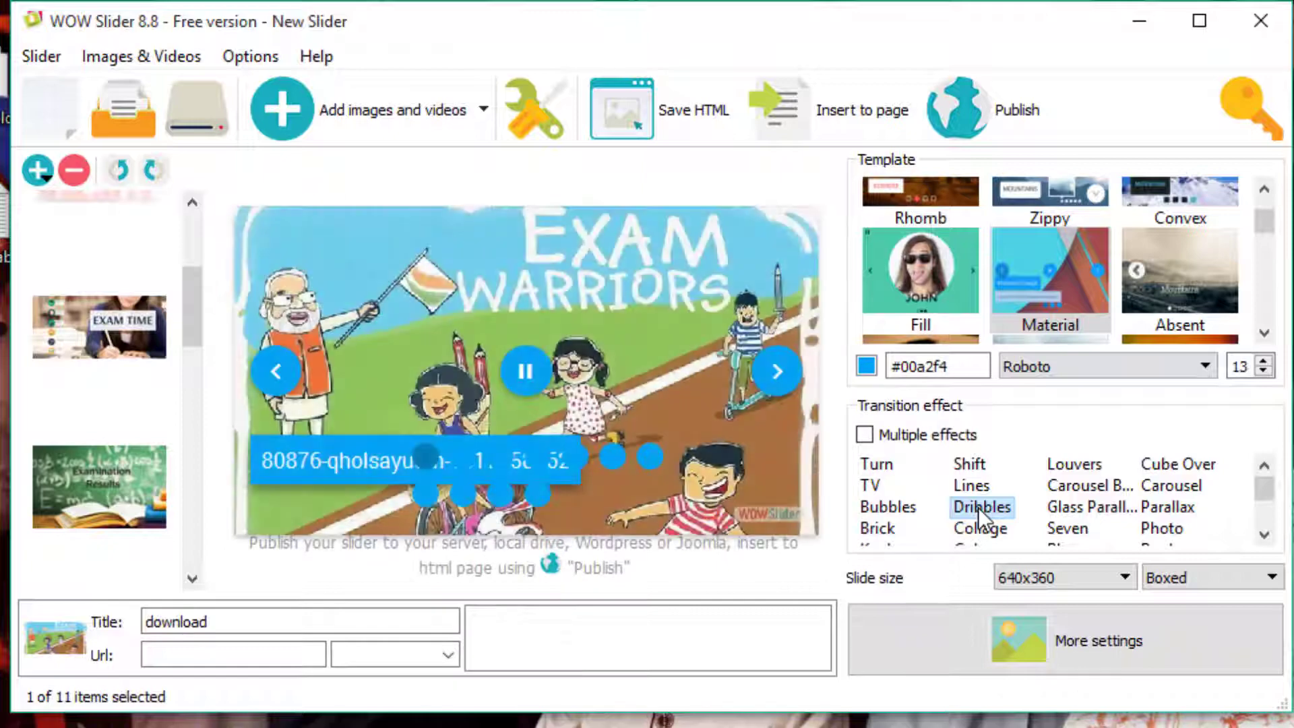
left_click(1072, 506)
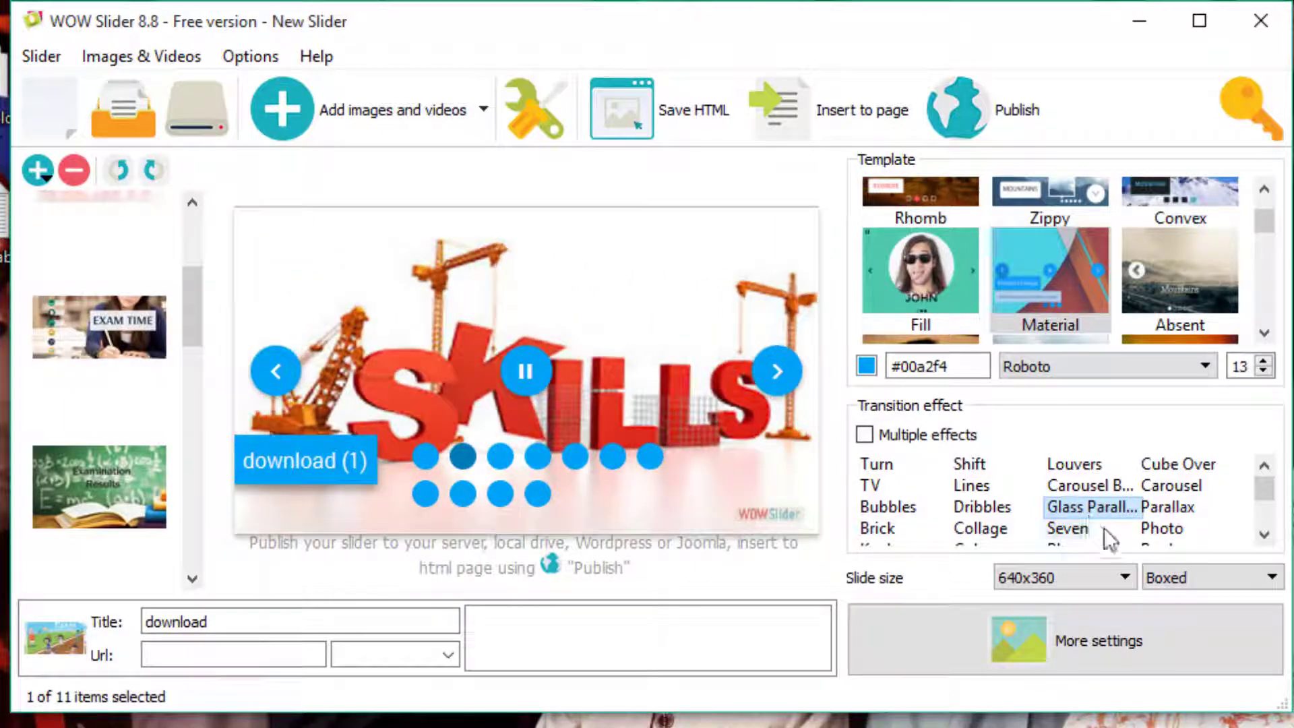
left_click(1068, 530)
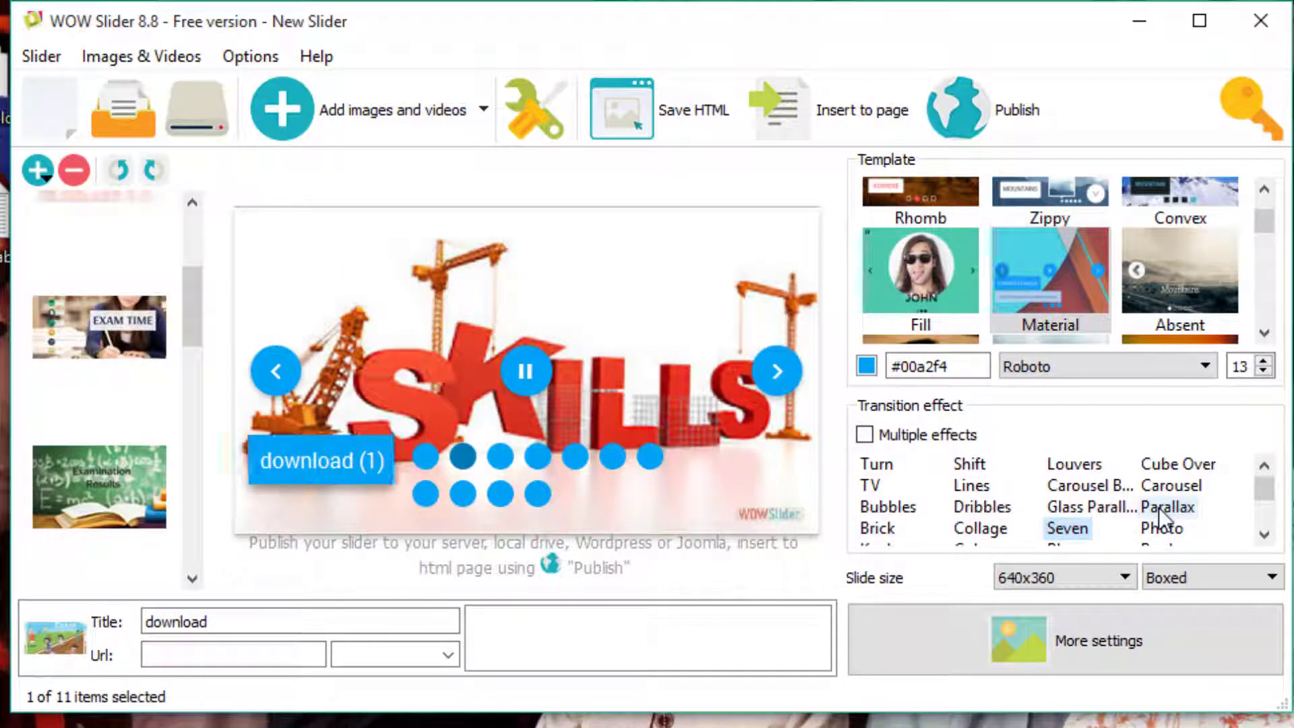
left_click(966, 522)
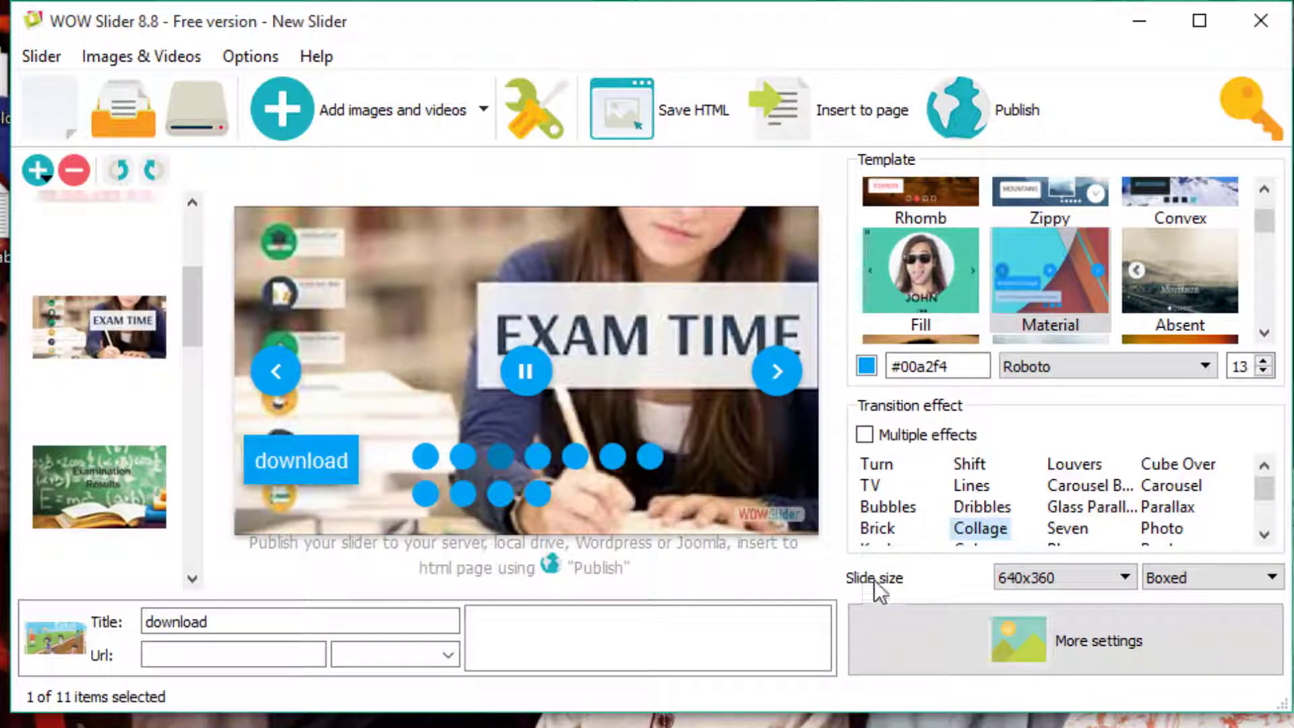
Set a custom slide size of 898 x 458 and make the slider layout Full width.
left_click(1125, 576)
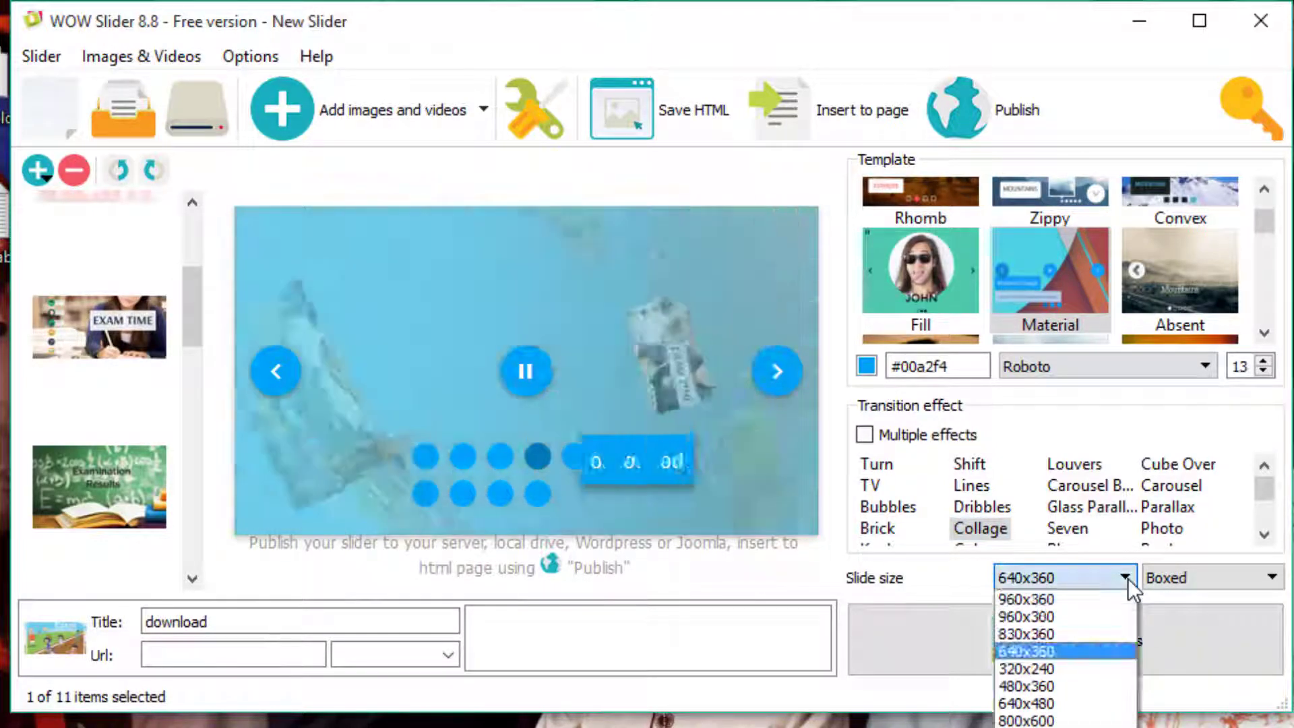
left_click(1032, 599)
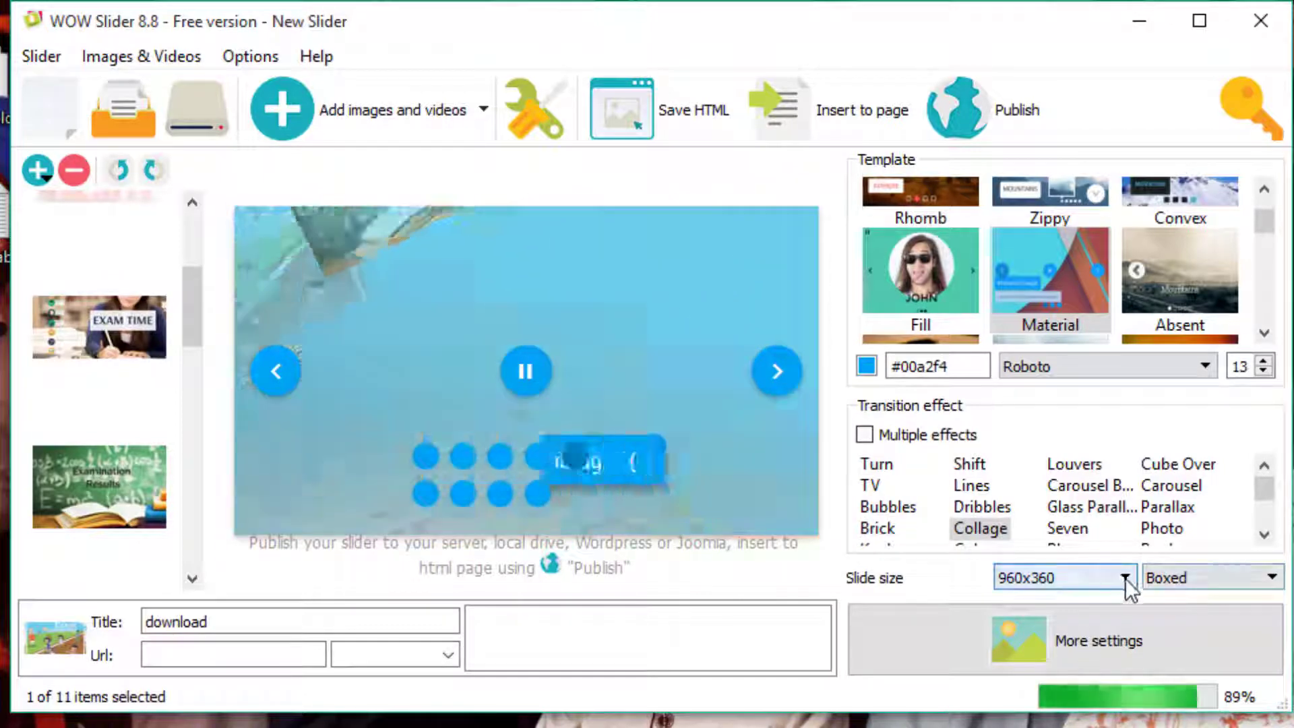
left_click(1125, 578)
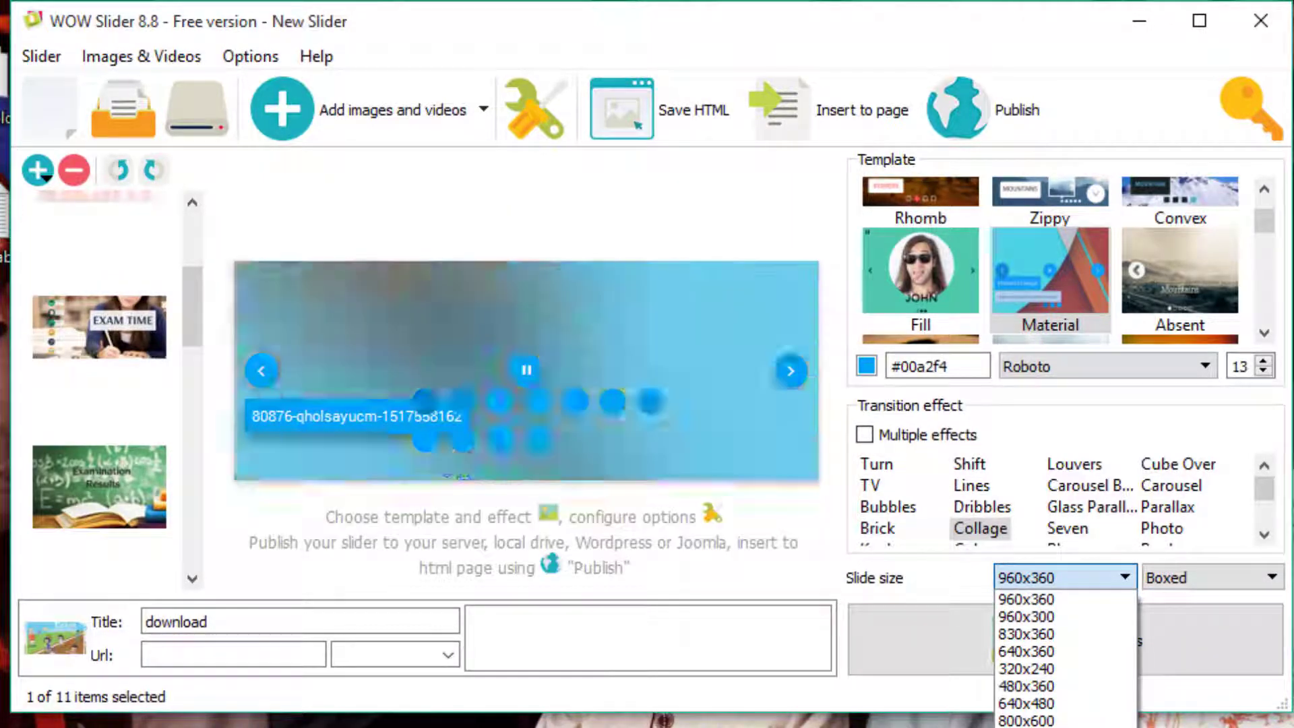
left_click(1051, 725)
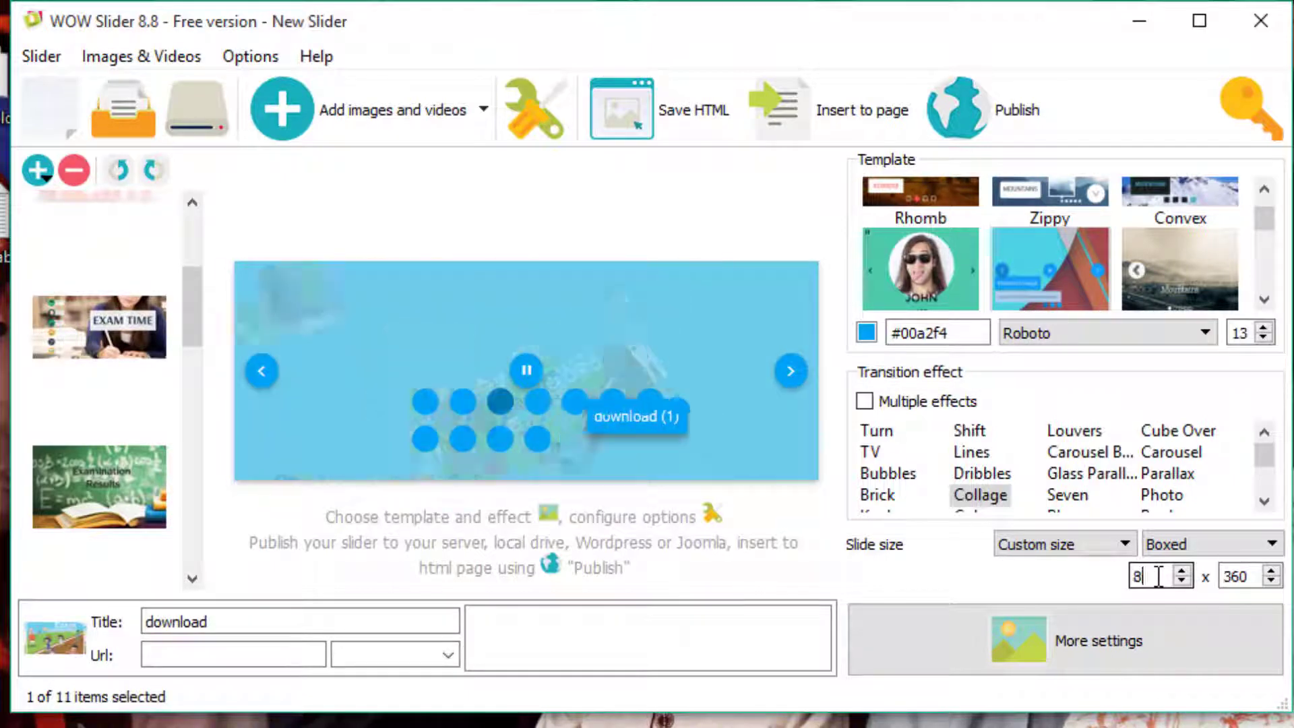
type("98")
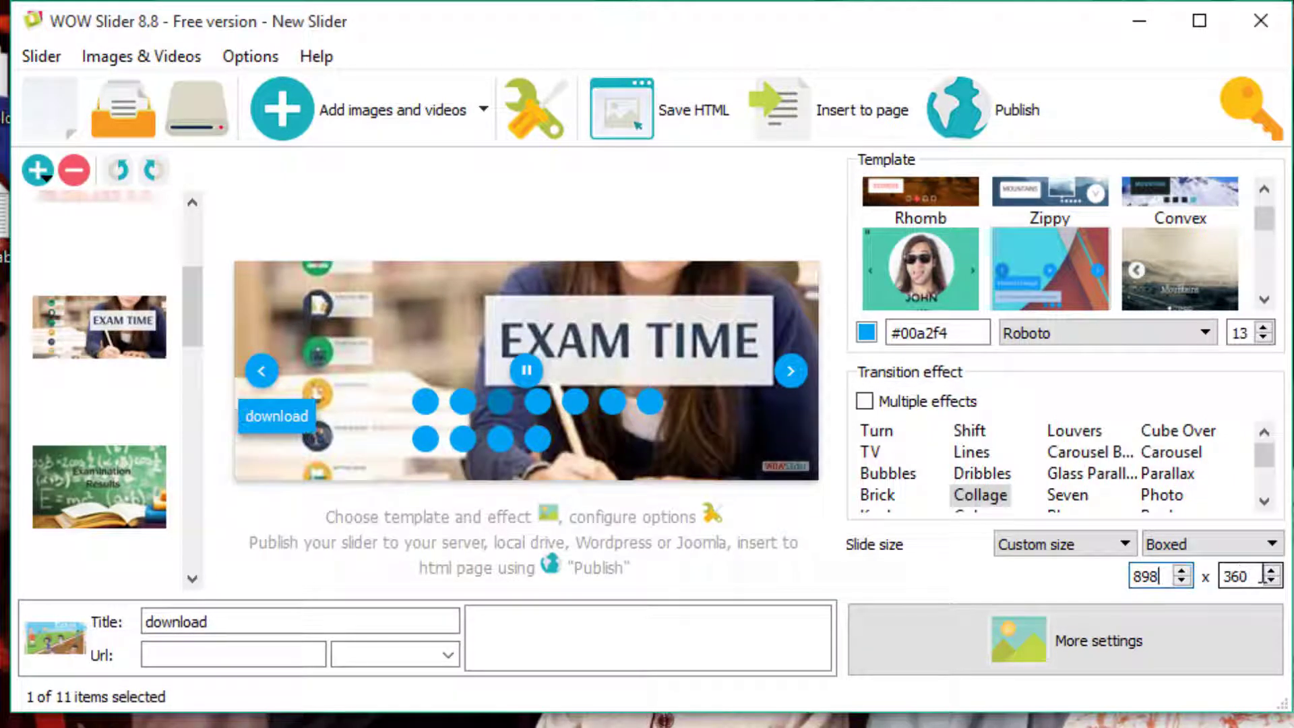
left_click(1252, 574)
type("3")
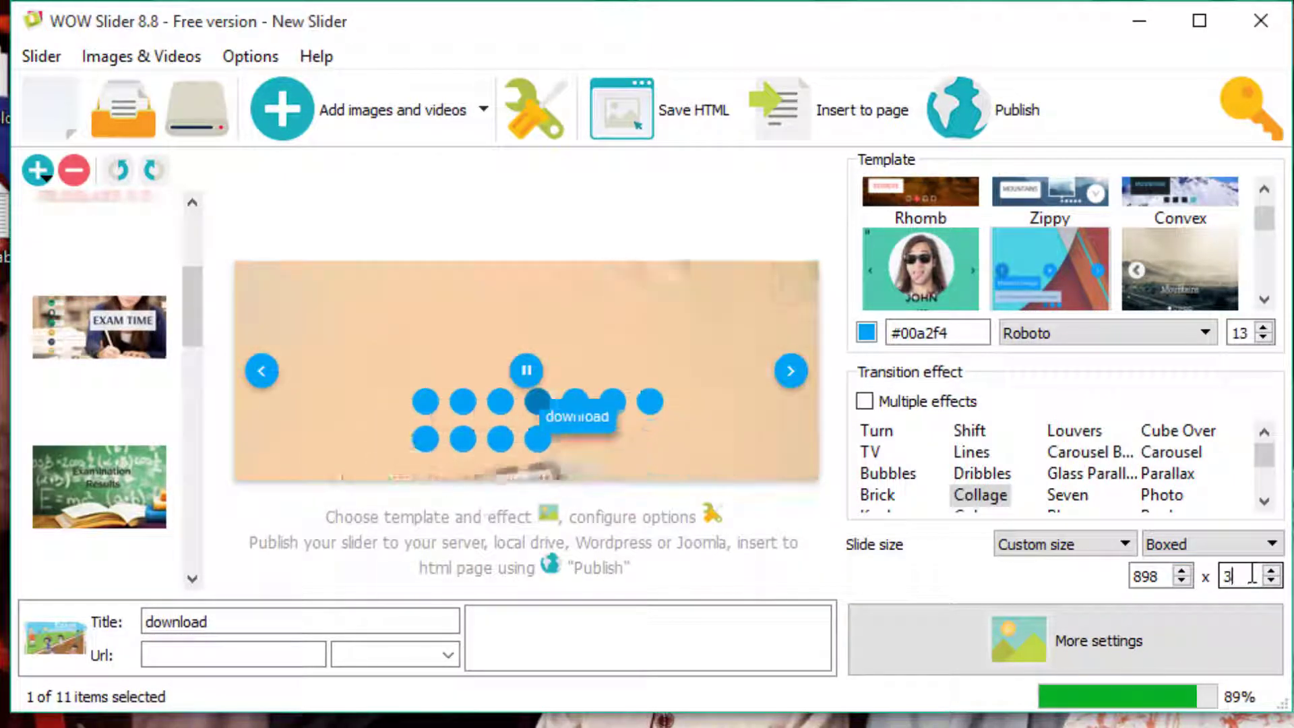
key("BackSpace")
type("458")
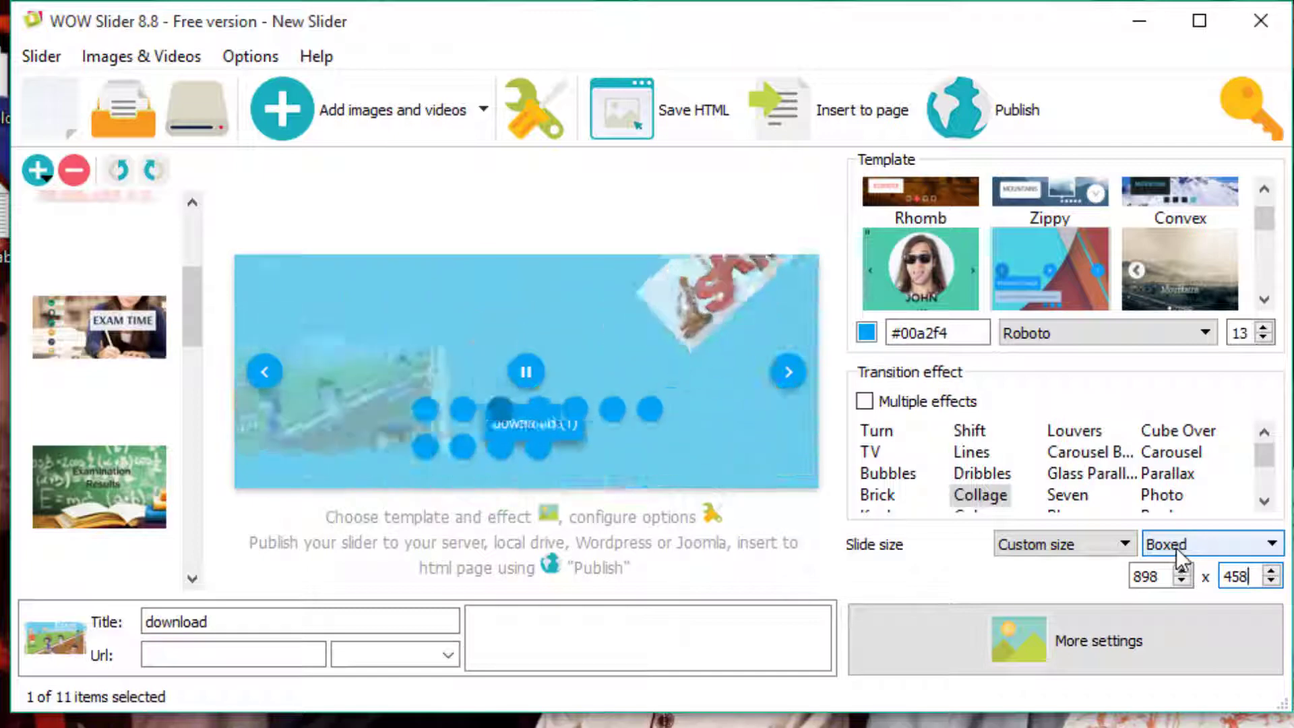
left_click(1273, 545)
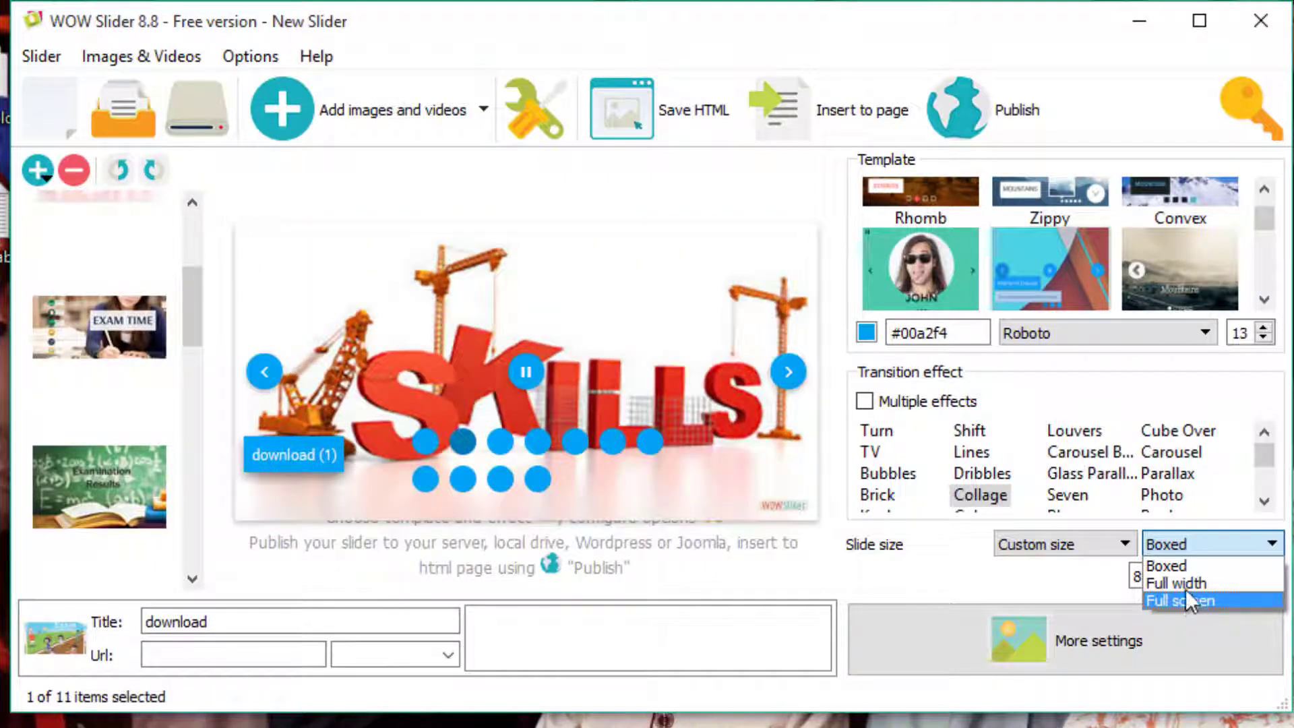
left_click(1175, 582)
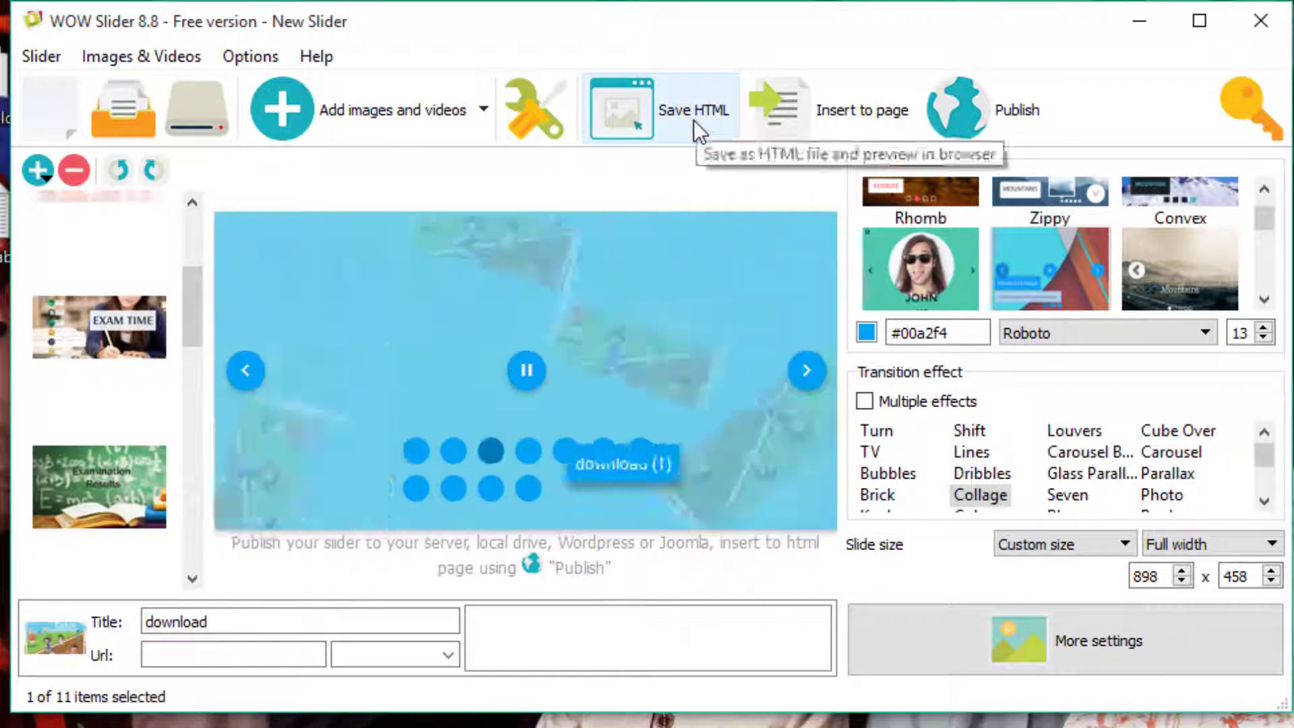
Export the slider as an HTML page named wowslider to the Desktop and preview it in the browser.
left_click(693, 121)
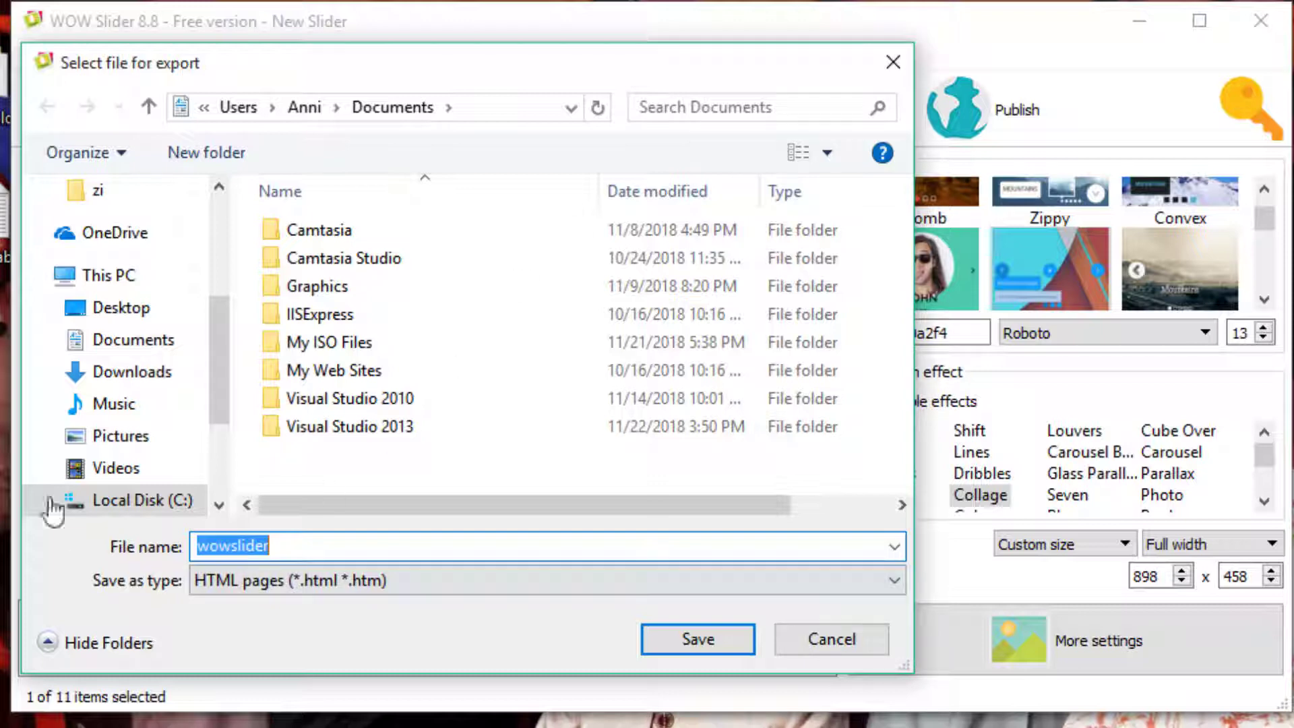
left_click(121, 312)
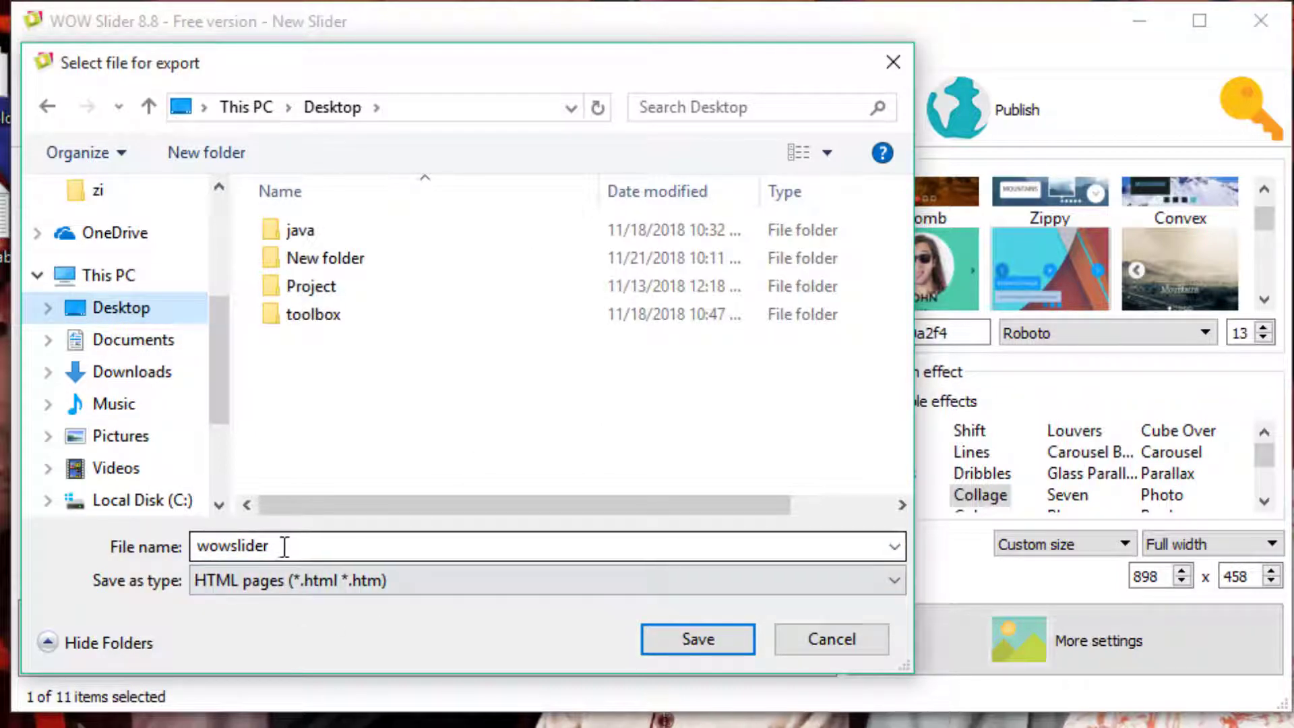
left_click(697, 640)
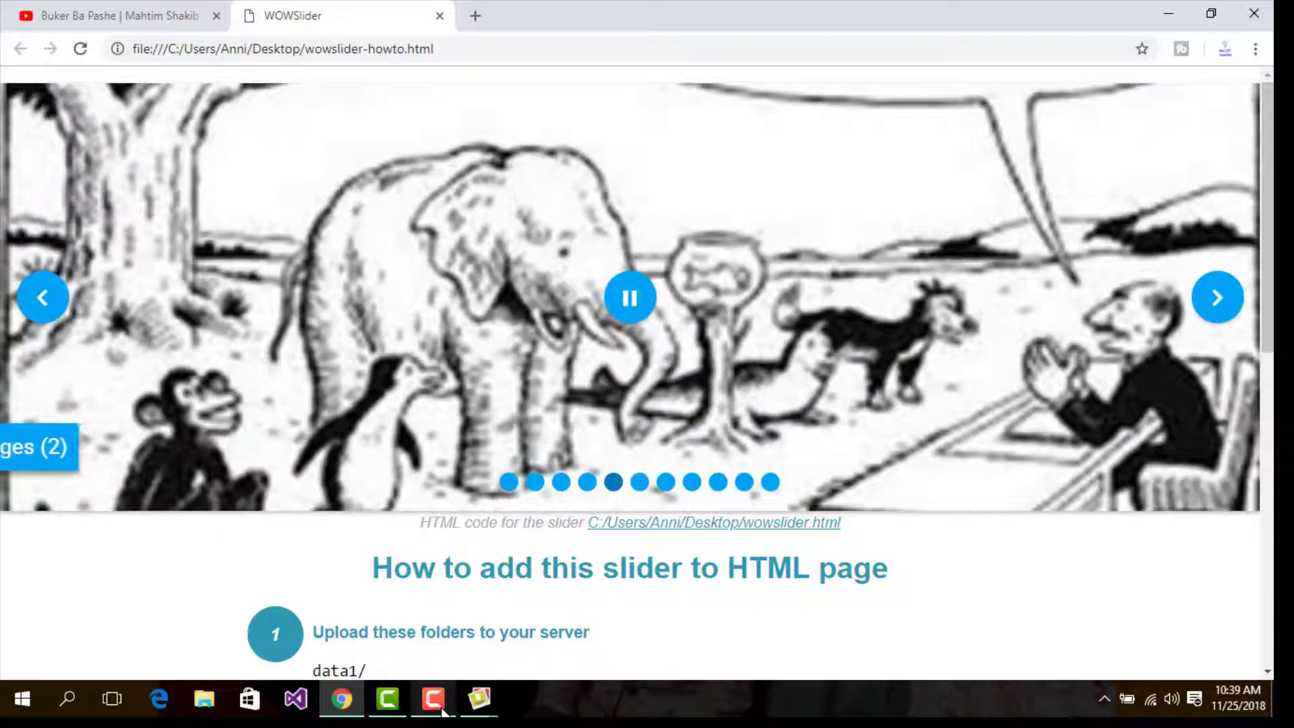
mouse_move(441, 711)
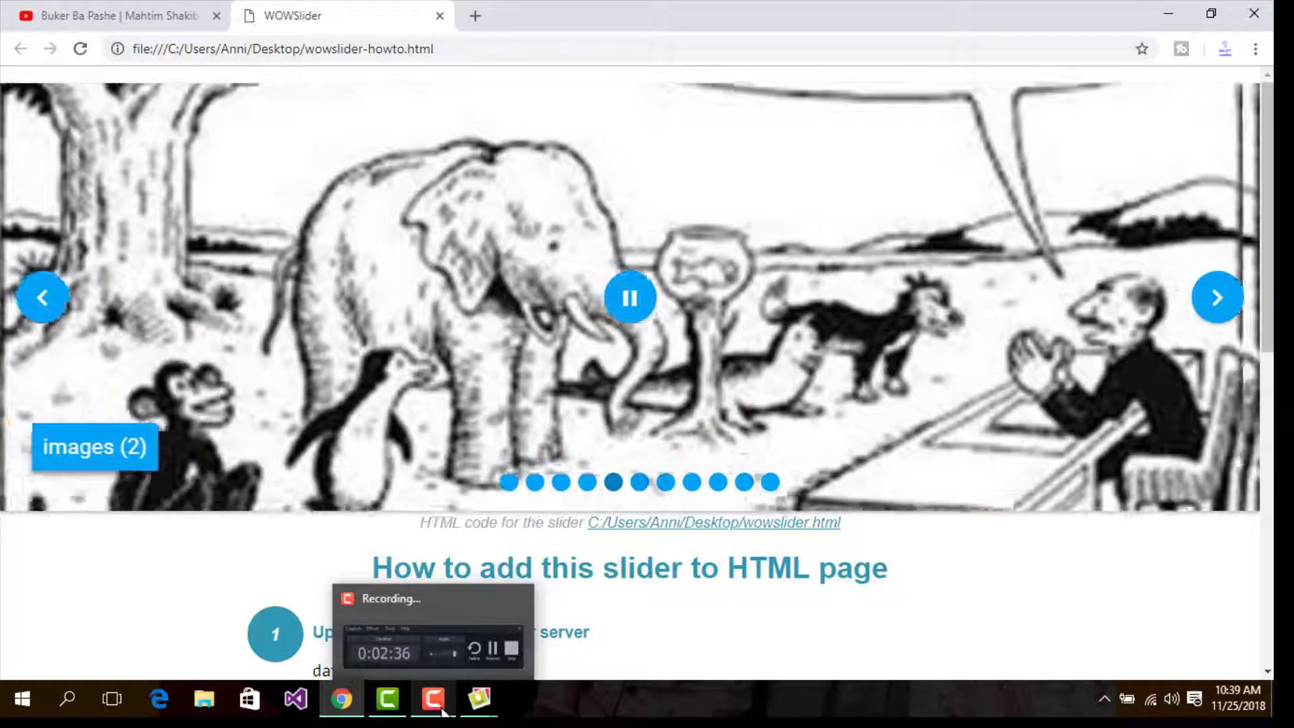